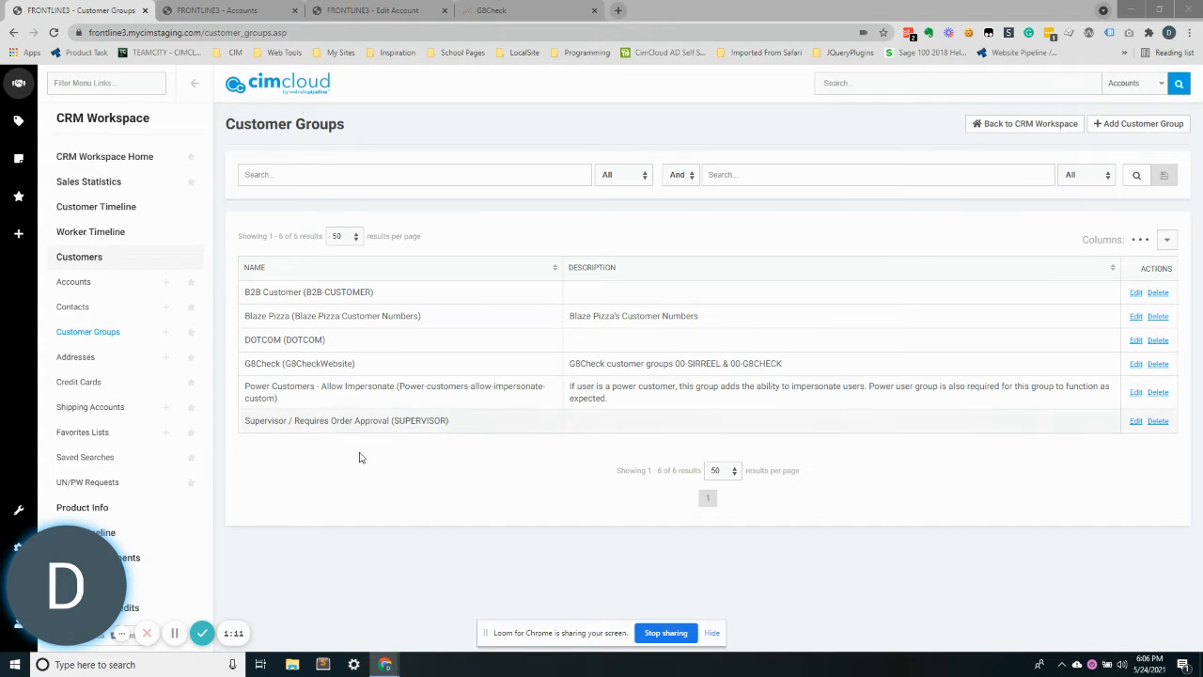
Open the Supervisor / Requires Order Approval customer group for editing to view its members
double_click(375, 420)
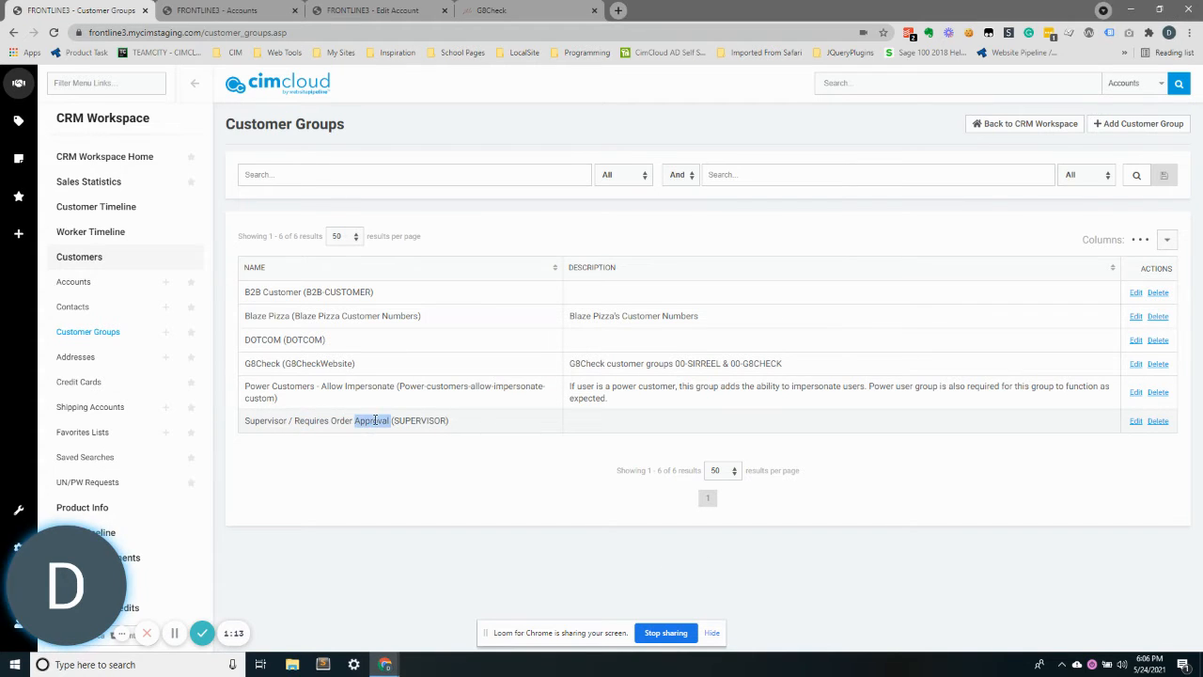
double_click(408, 420)
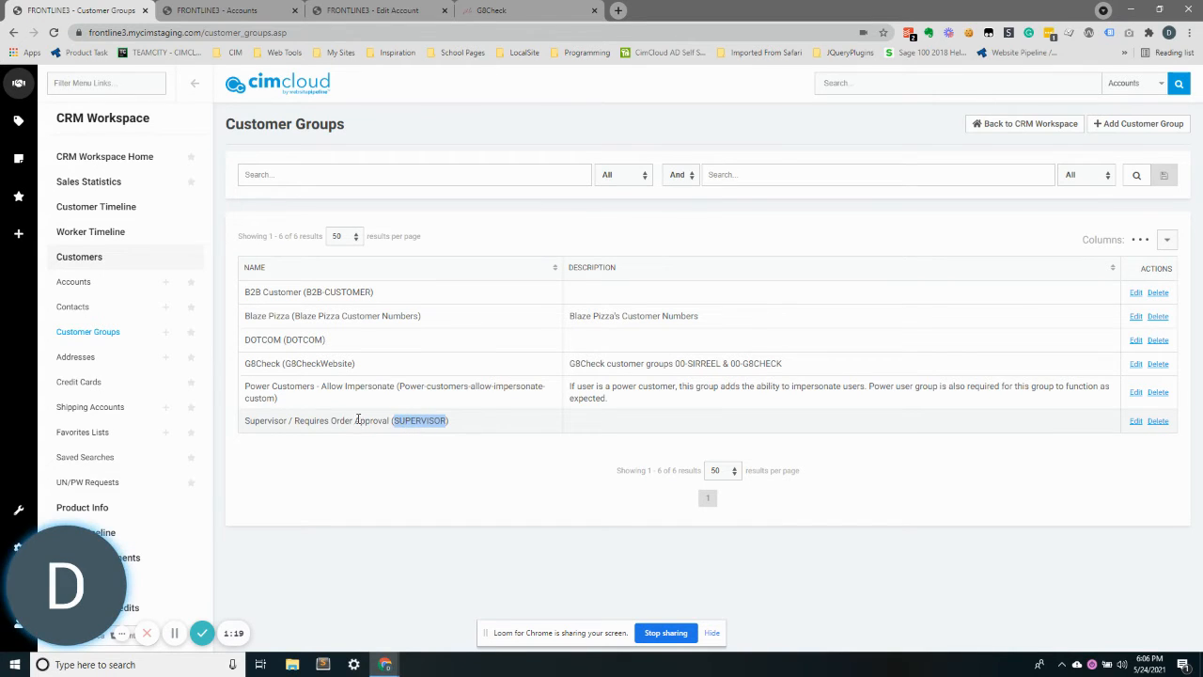
drag(360, 420, 498, 424)
click(441, 417)
double_click(429, 418)
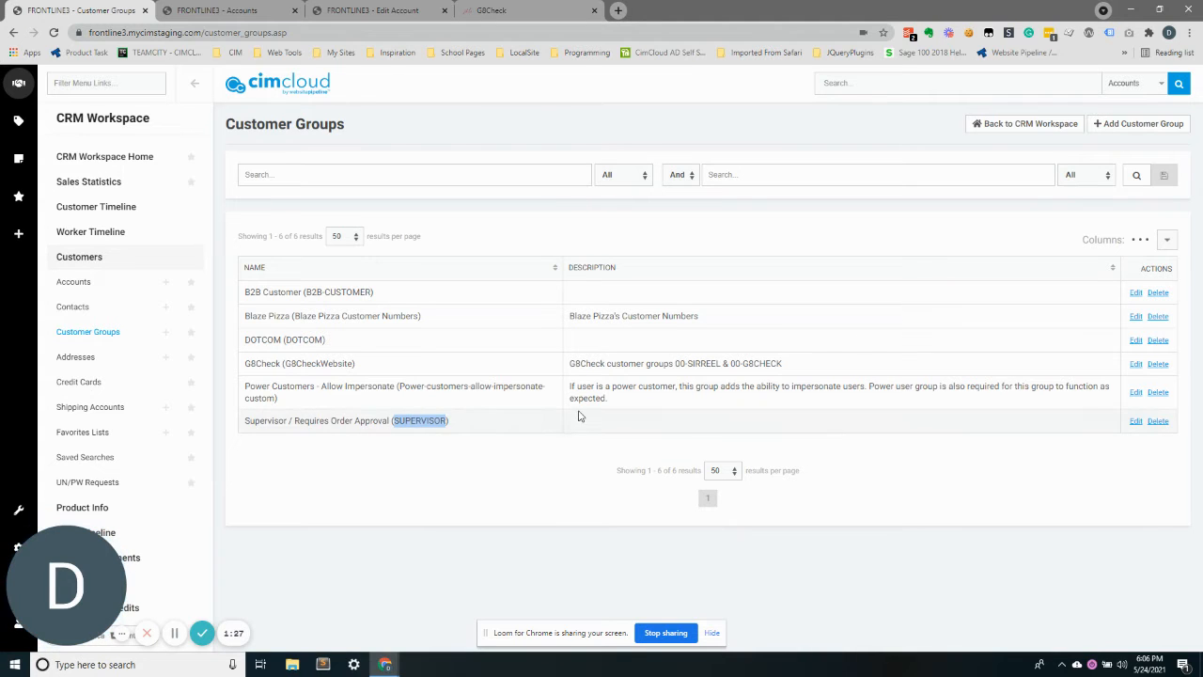
click(1135, 423)
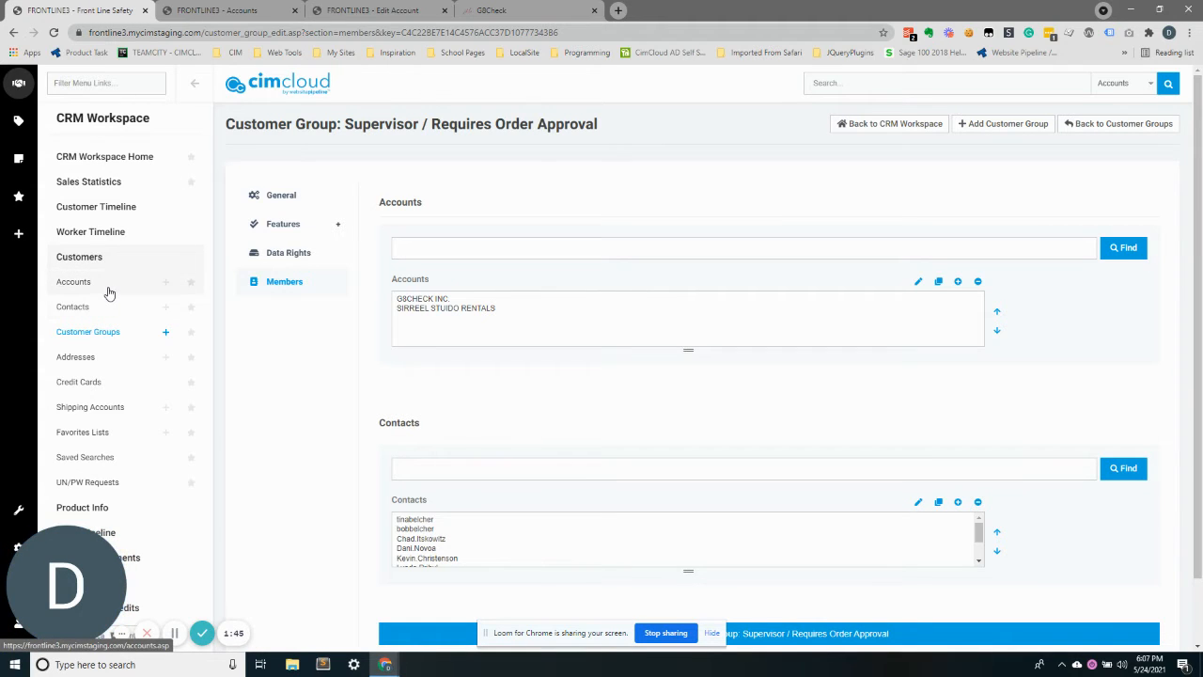
Open the g8Check Supervisor account for editing and review its parent account settings
click(231, 7)
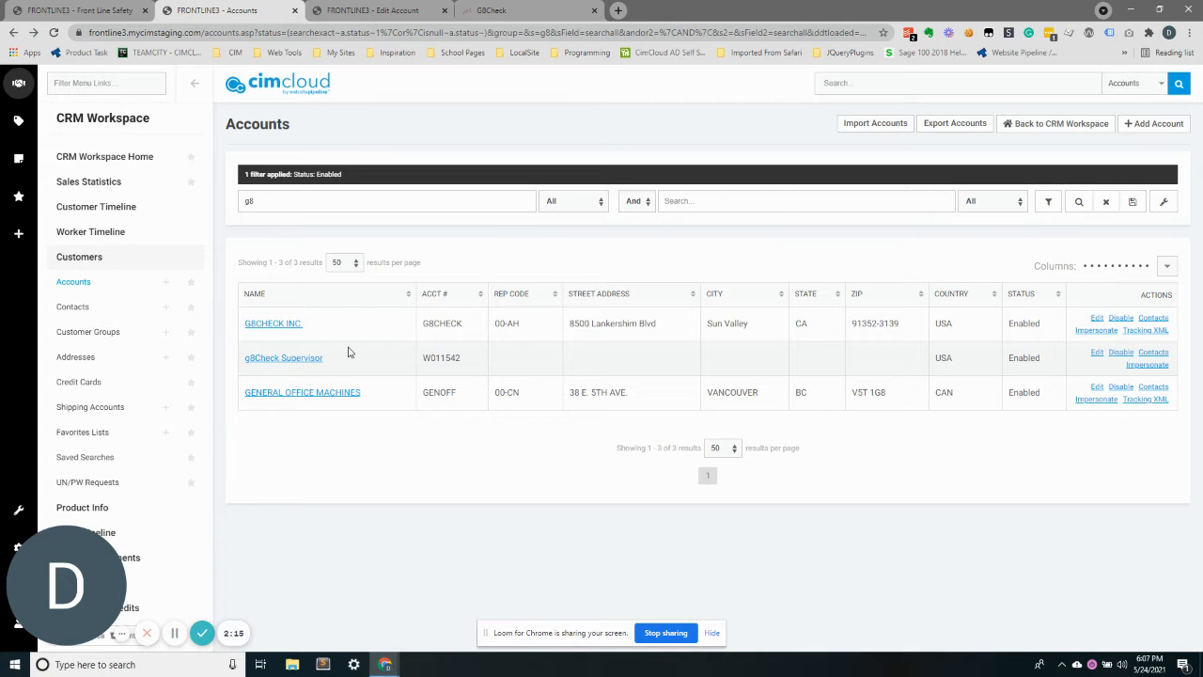
click(1096, 357)
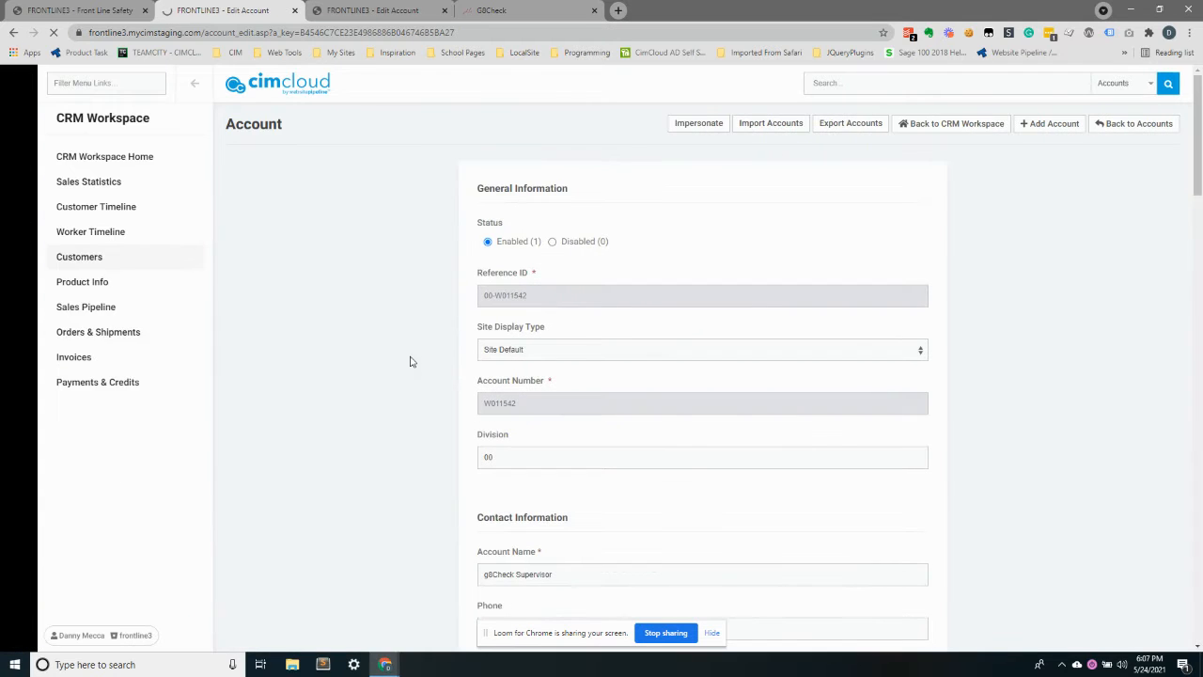
scroll(409, 354, down, 10)
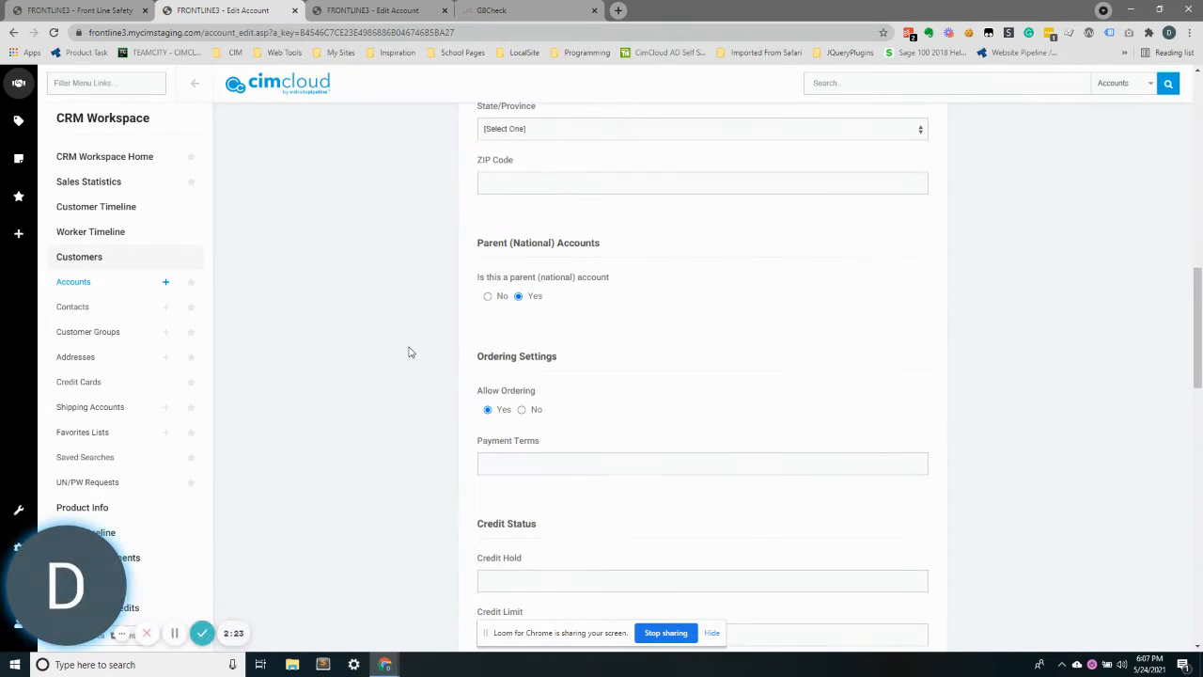
drag(483, 243, 674, 245)
click(596, 271)
scroll(592, 300, down, 4)
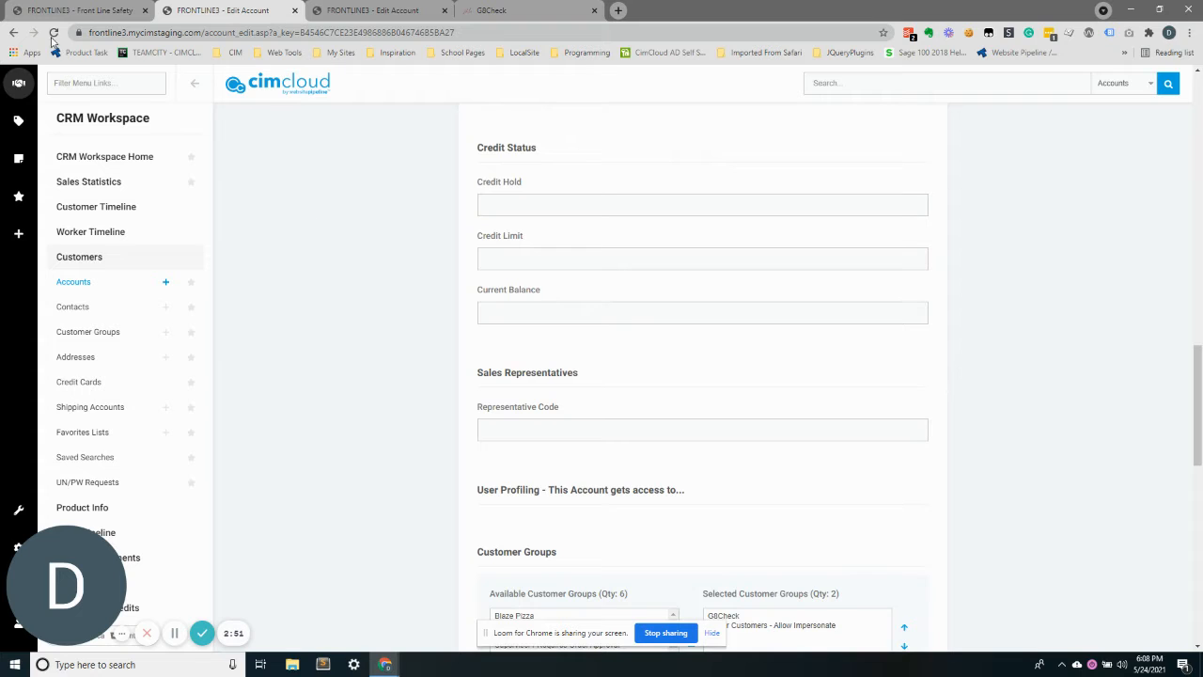
Open the g8Check Supervisor account's contacts in a new tab and edit the Order Approver contact
click(13, 34)
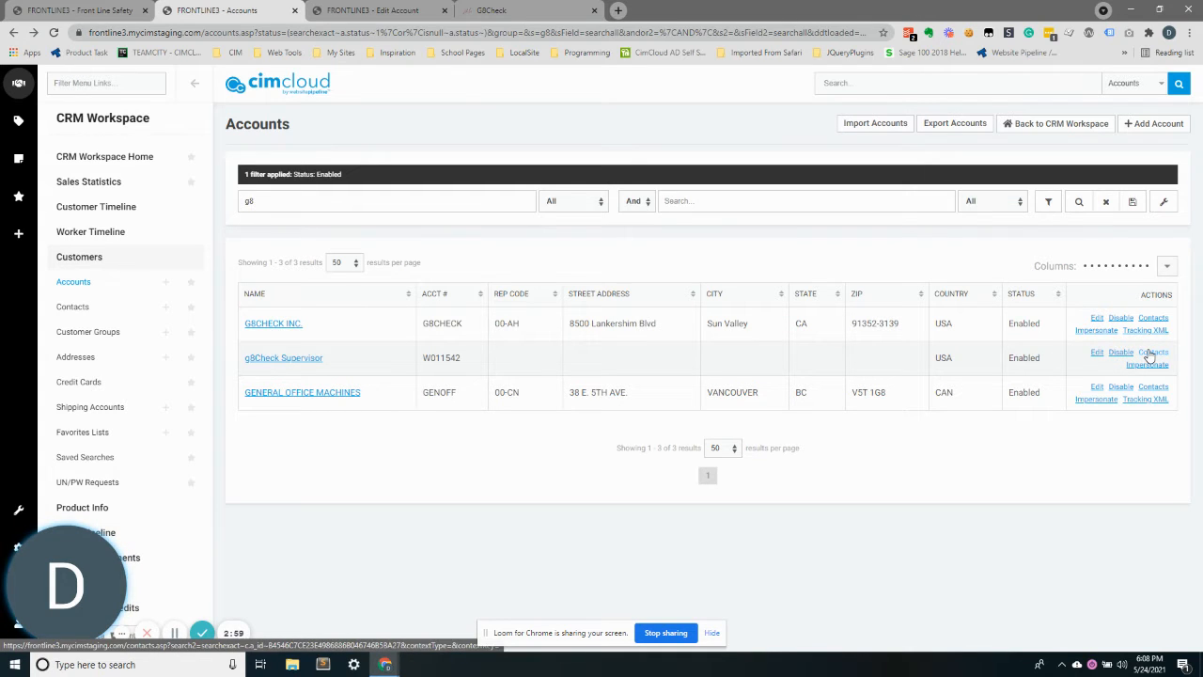
middle_click(1149, 355)
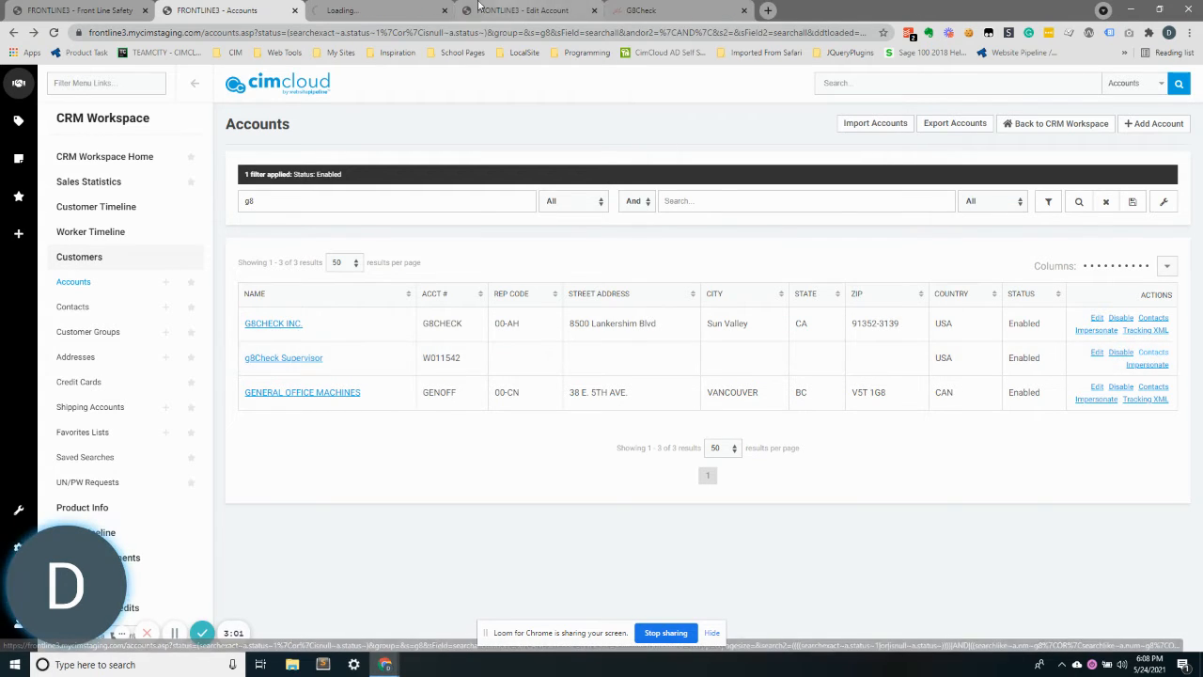
click(412, 9)
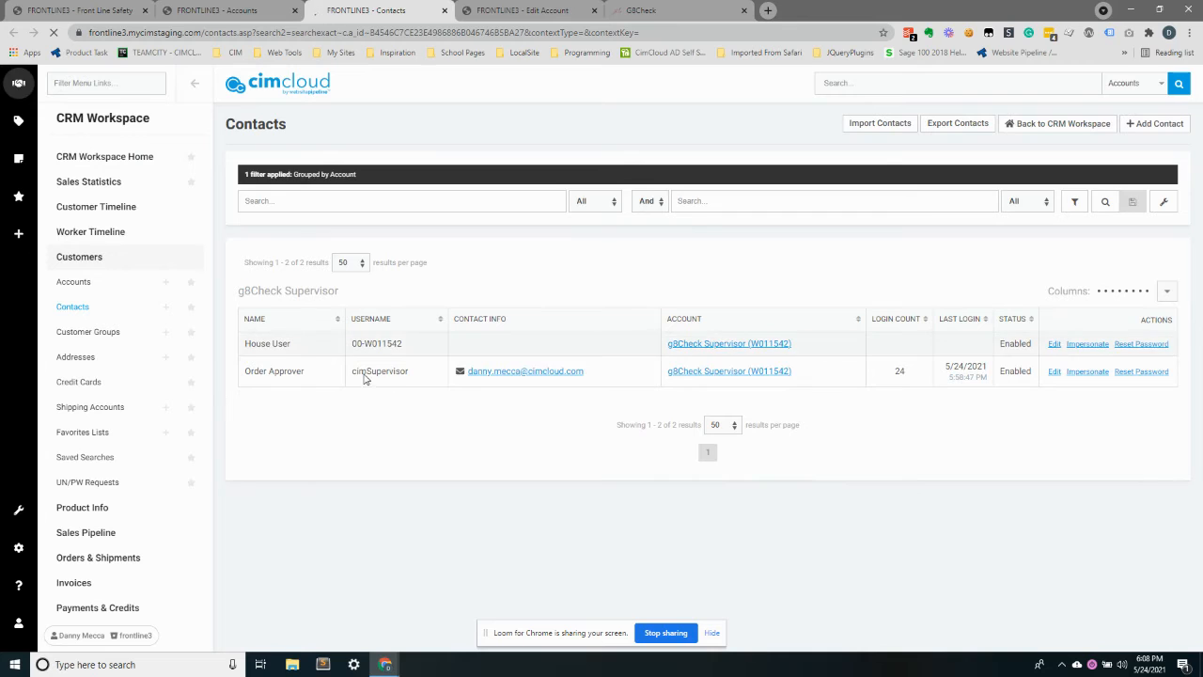
double_click(370, 370)
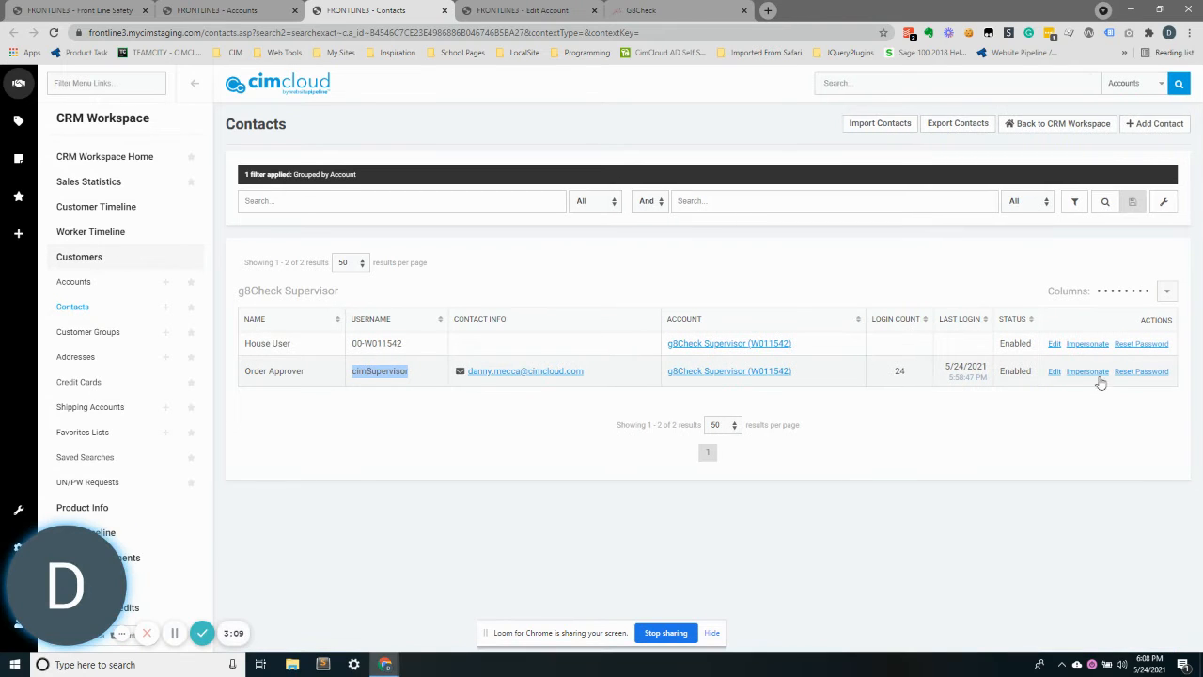
click(1053, 372)
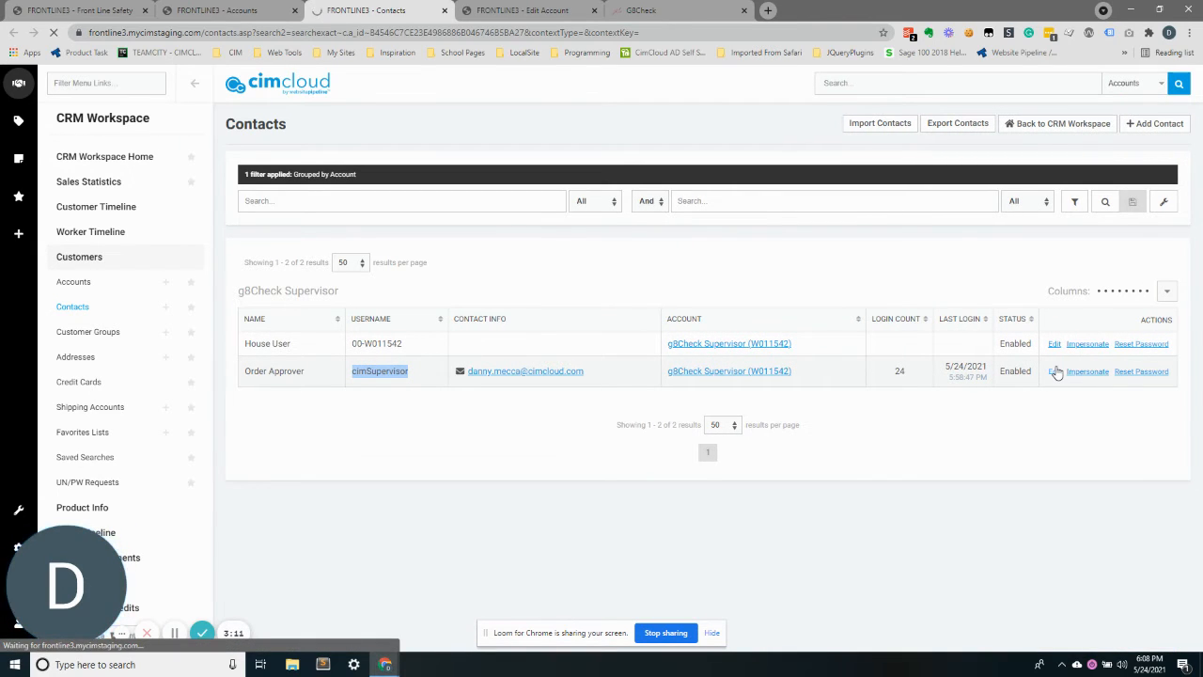
Review the Order Approver contact's supervisor, parent customer and customer group settings
scroll(1034, 368, down, 6)
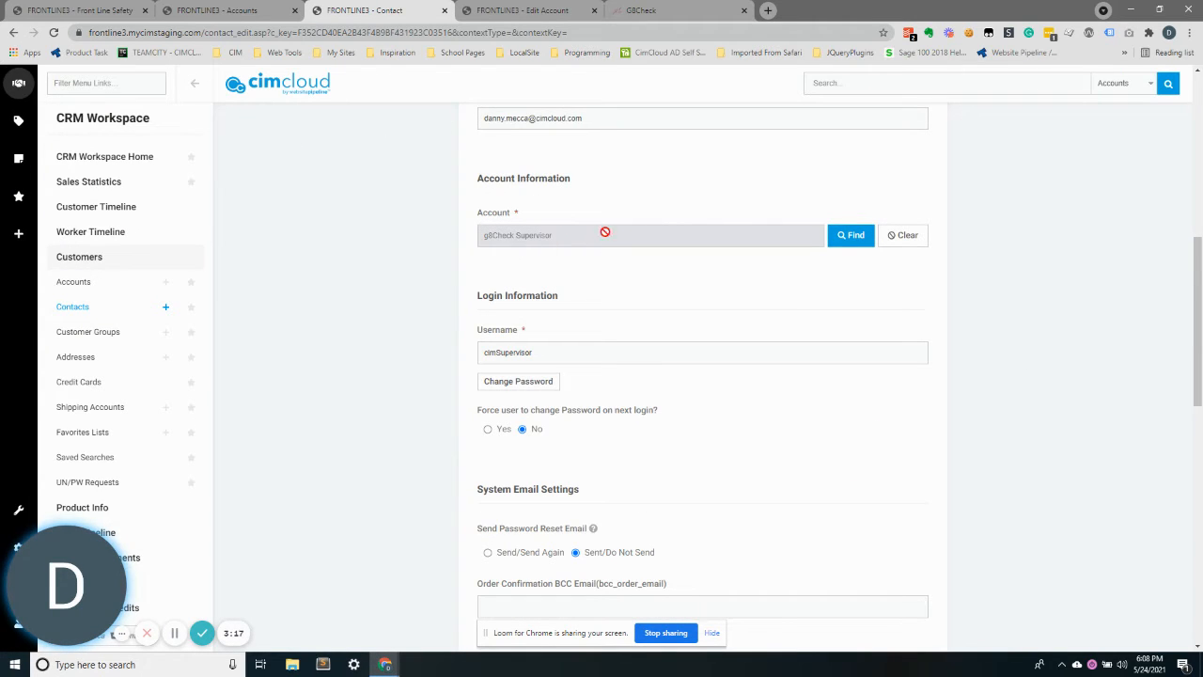
scroll(677, 264, down, 4)
scroll(676, 263, down, 1)
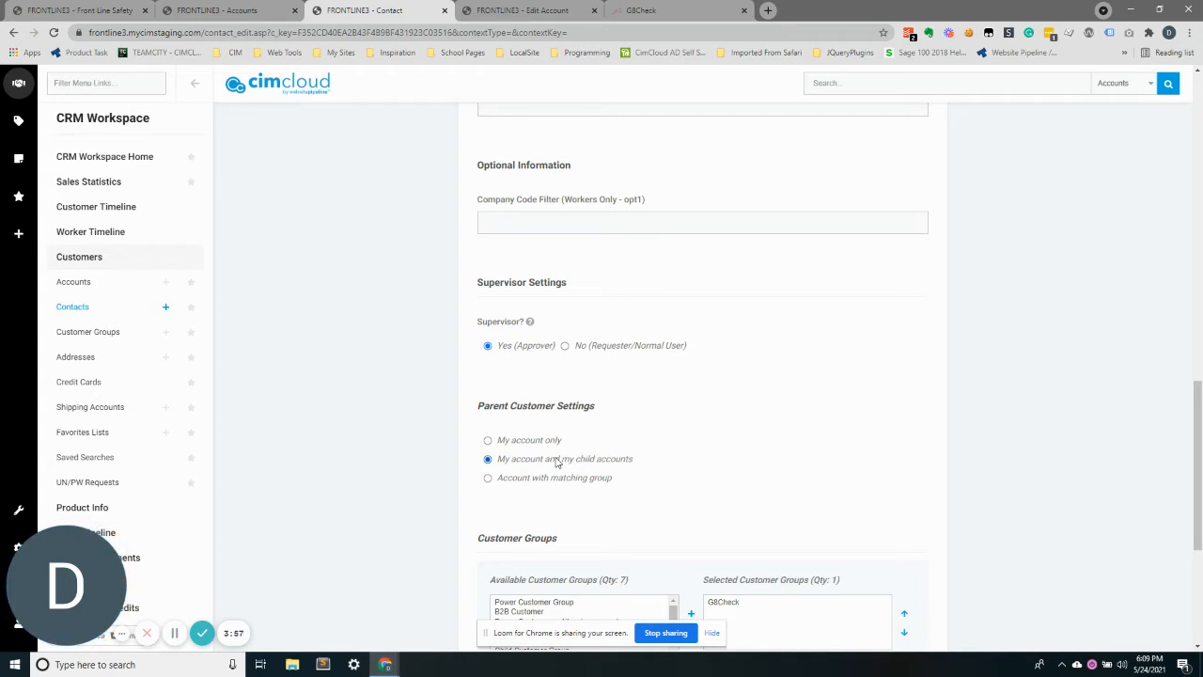
scroll(560, 458, down, 2)
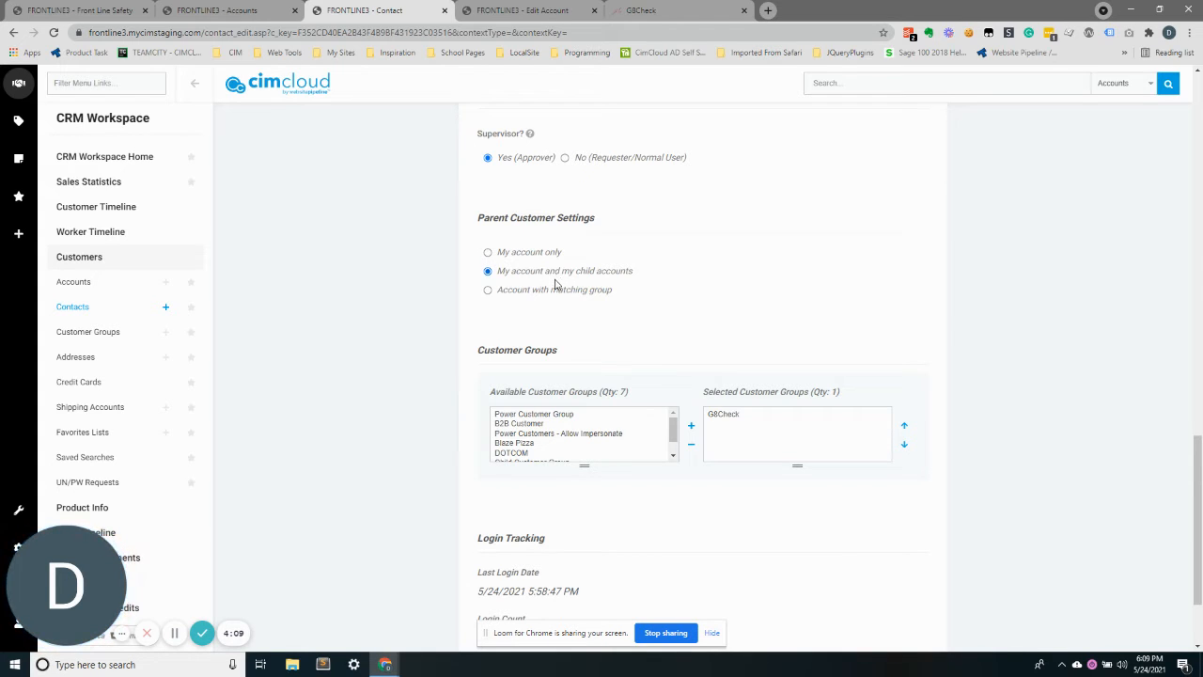
Open the G8CHECK INC. account overview and return to the accounts list
click(219, 8)
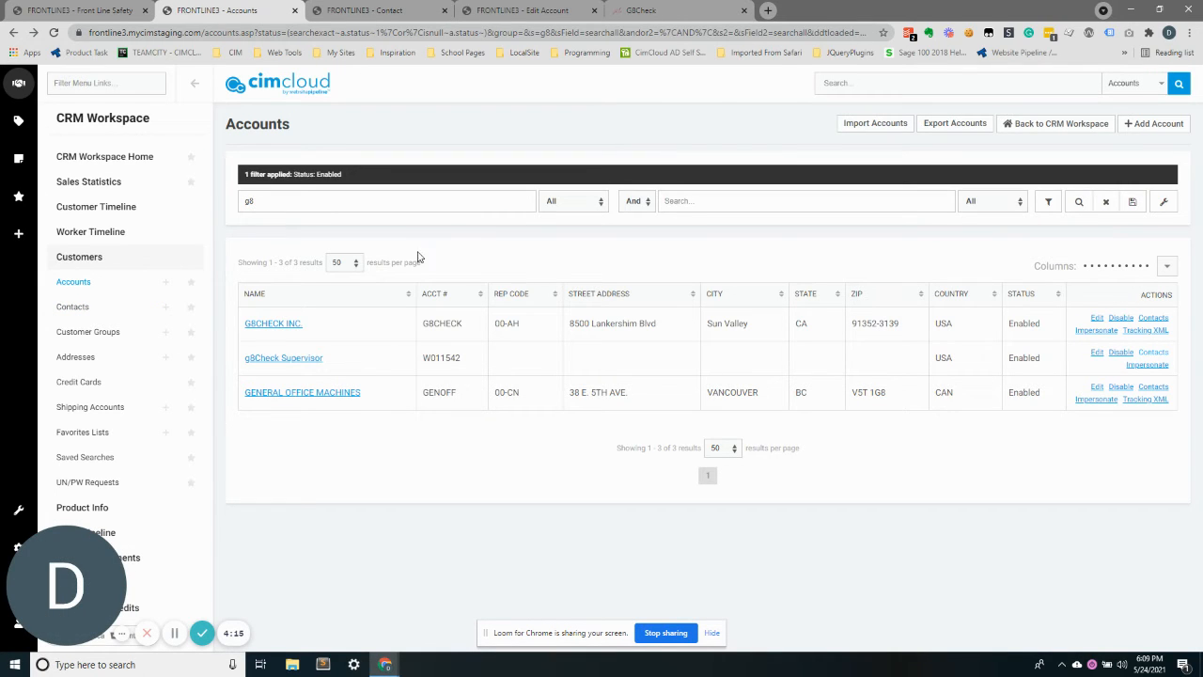
click(278, 326)
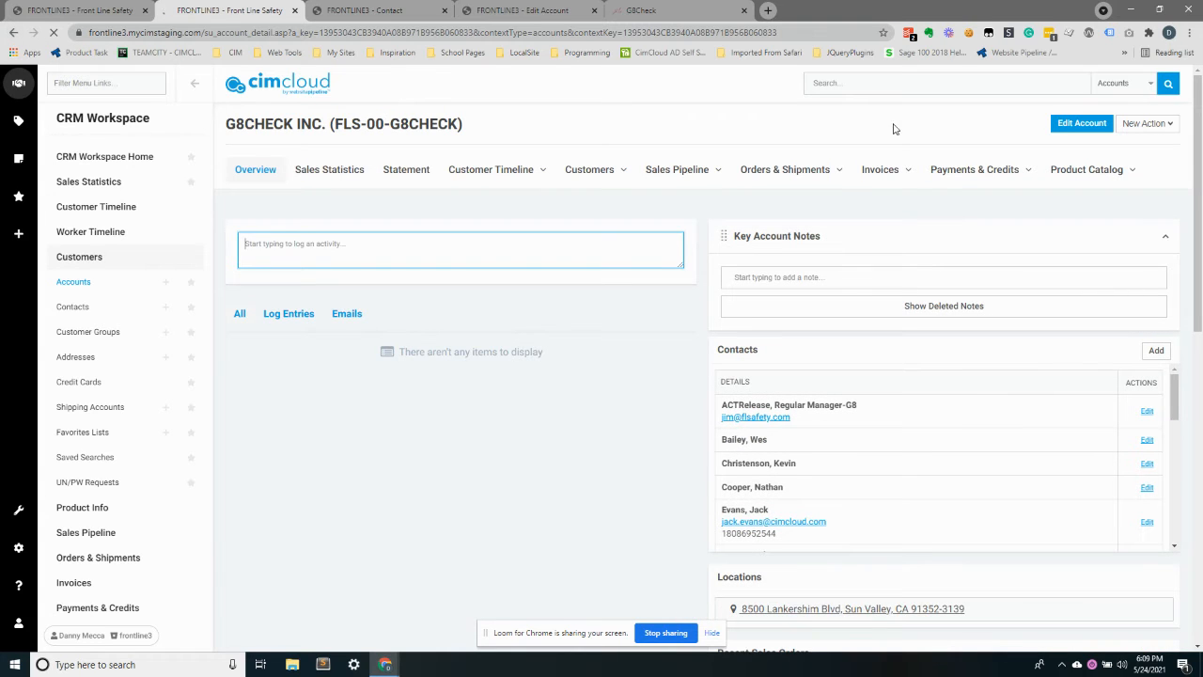
key(alt+Left)
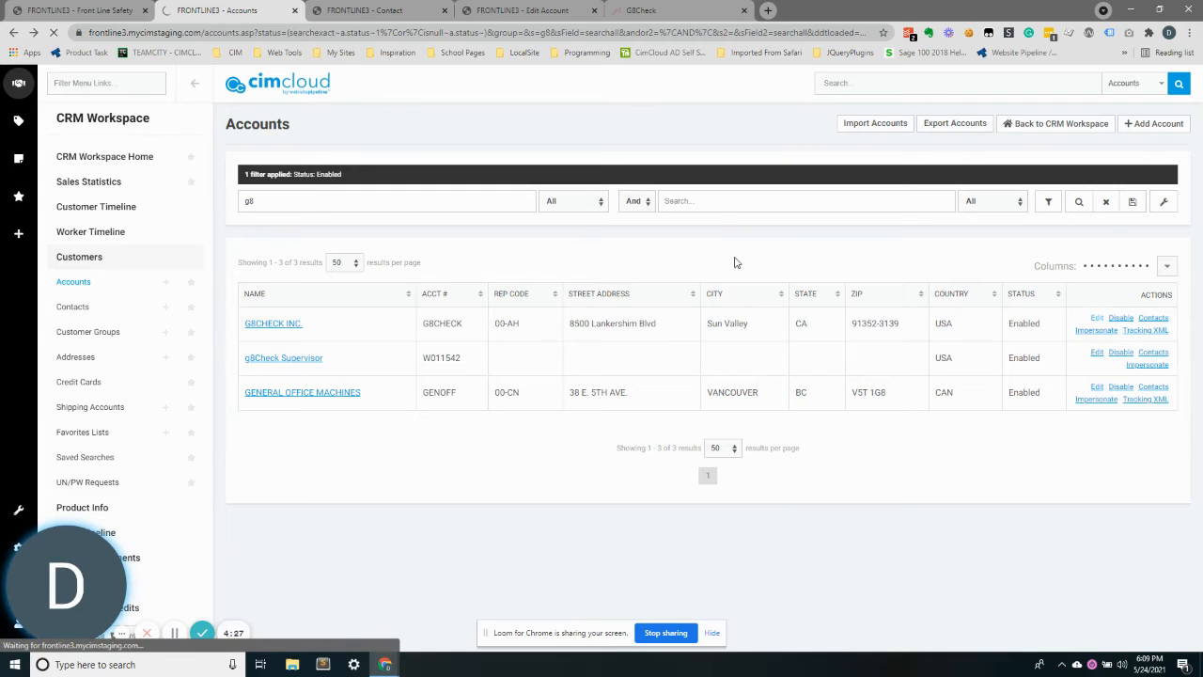
Review the G8CHECK INC. account's parent account and customer groups, highlighting the Supervisor / Requires Order Approval group
scroll(781, 342, down, 1)
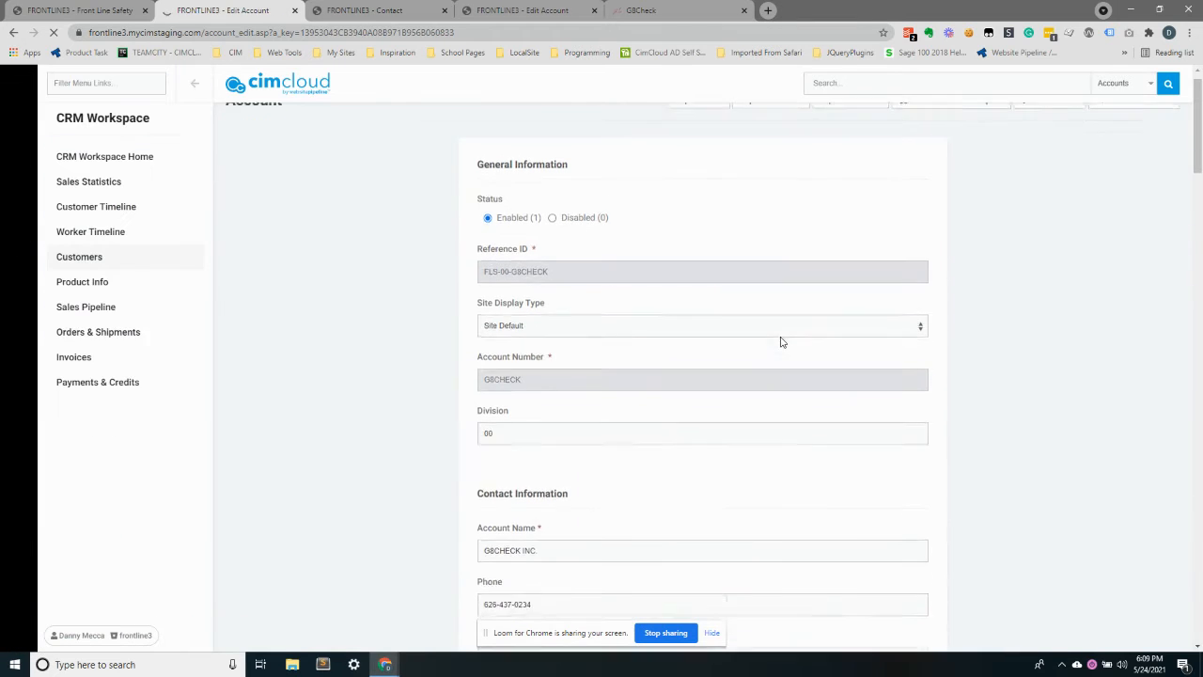
scroll(780, 340, down, 9)
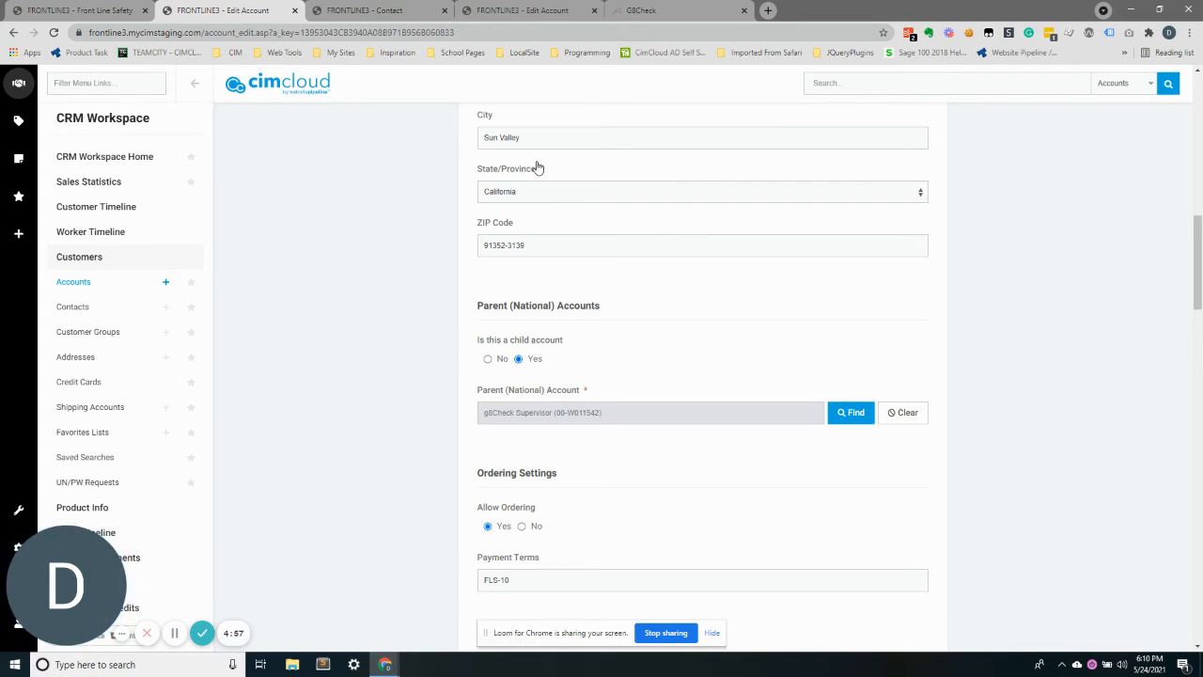
scroll(641, 317, down, 1)
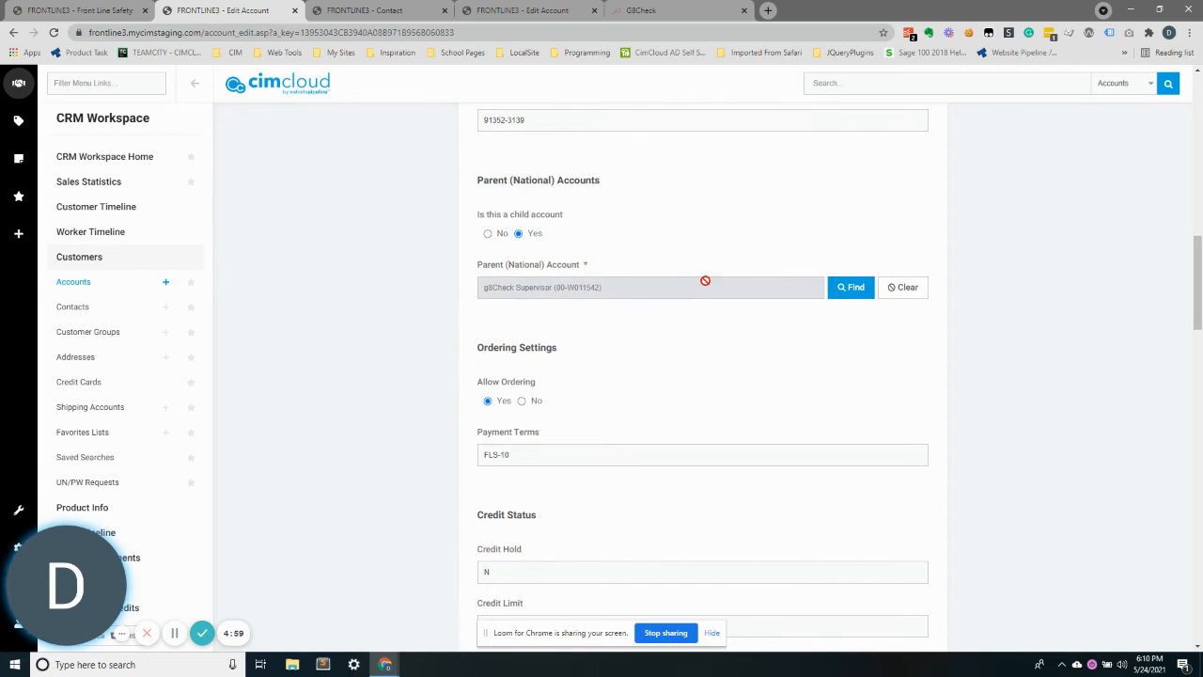
scroll(648, 320, down, 4)
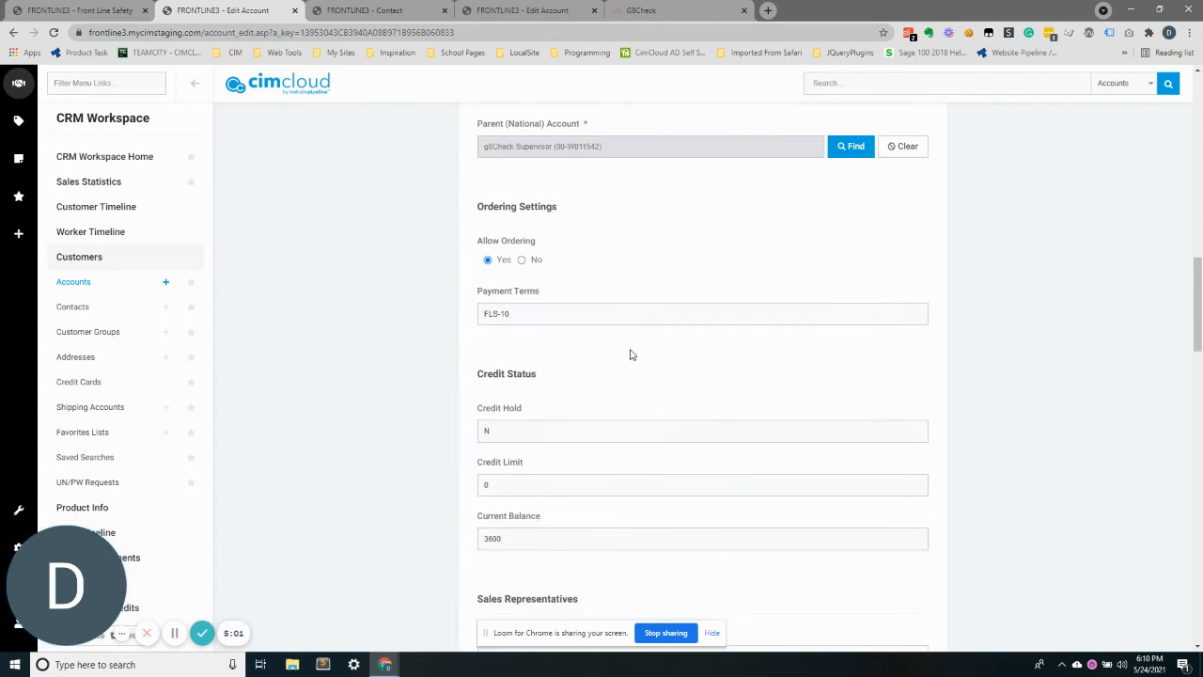
scroll(595, 342, down, 1)
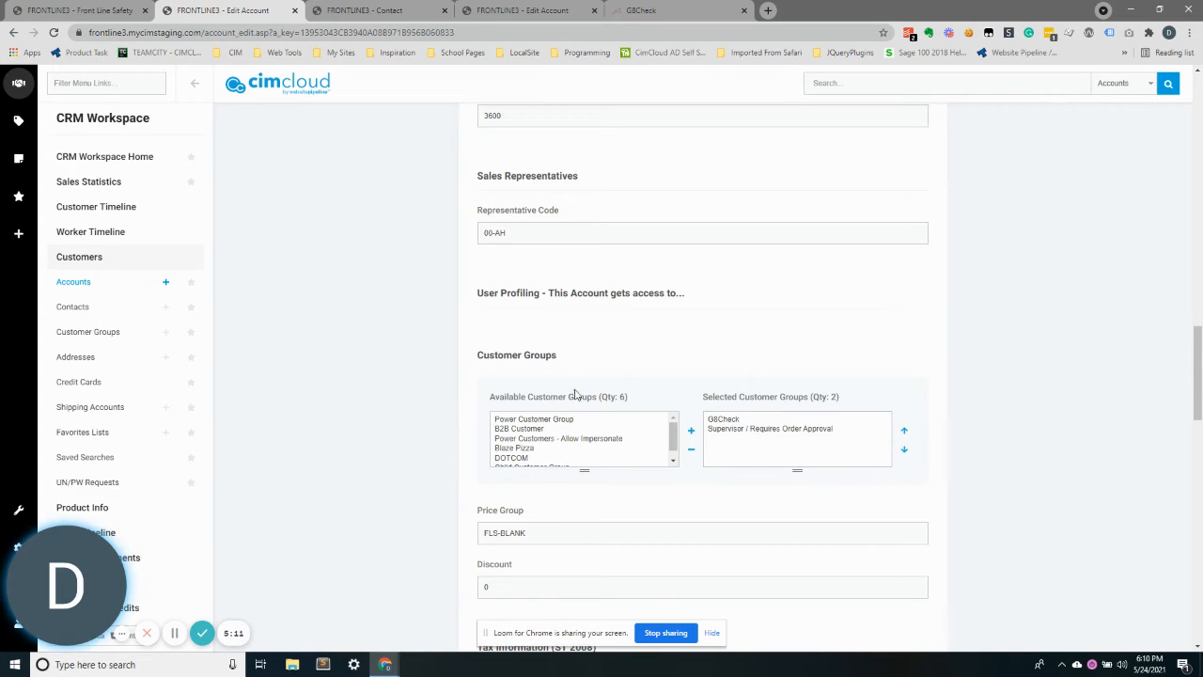
click(722, 430)
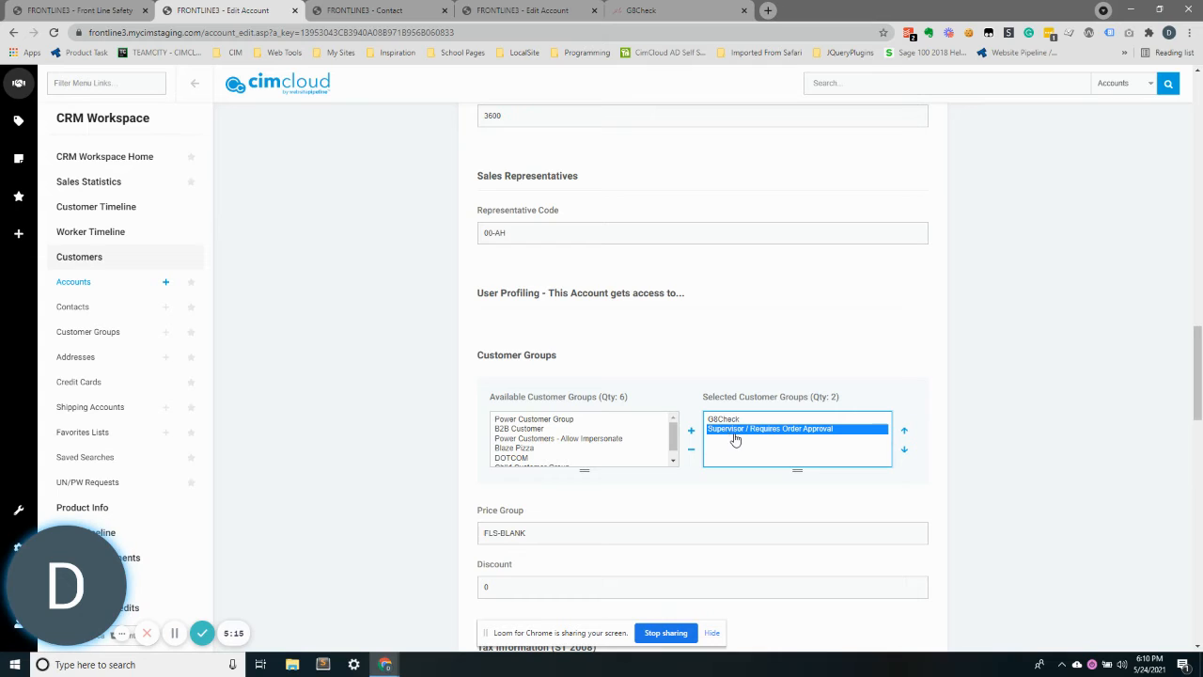
drag(720, 420, 720, 431)
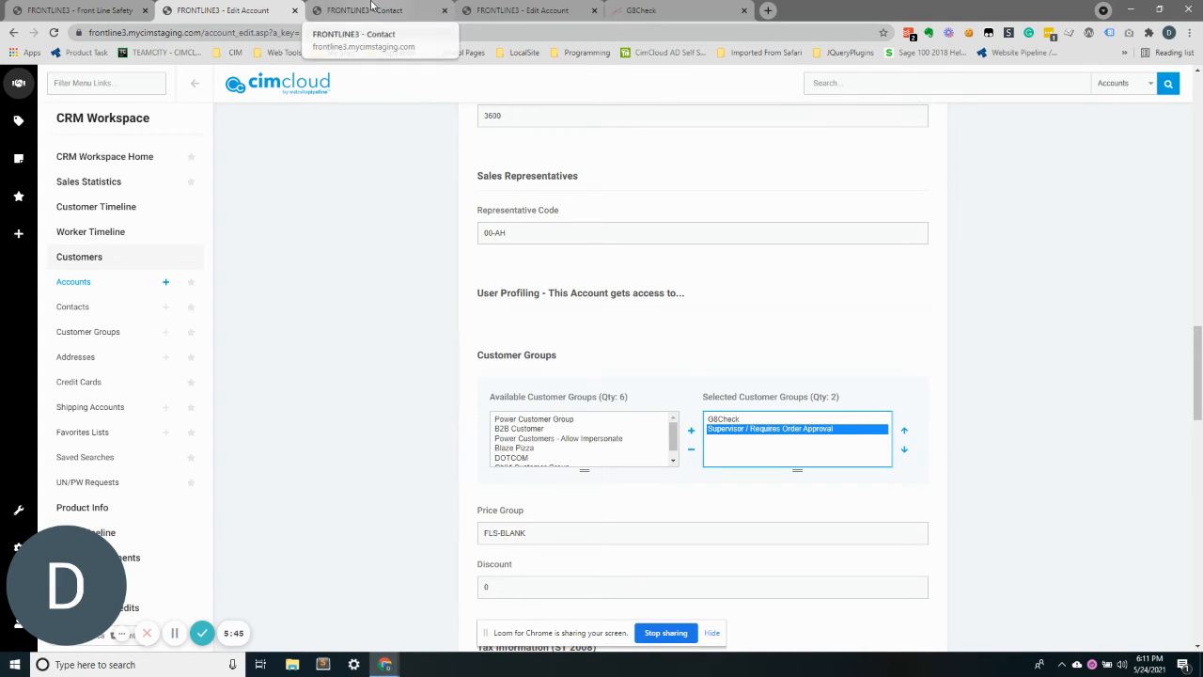
Switch to the G8Check storefront tab and proceed from the cart through billing to the payment page
click(639, 9)
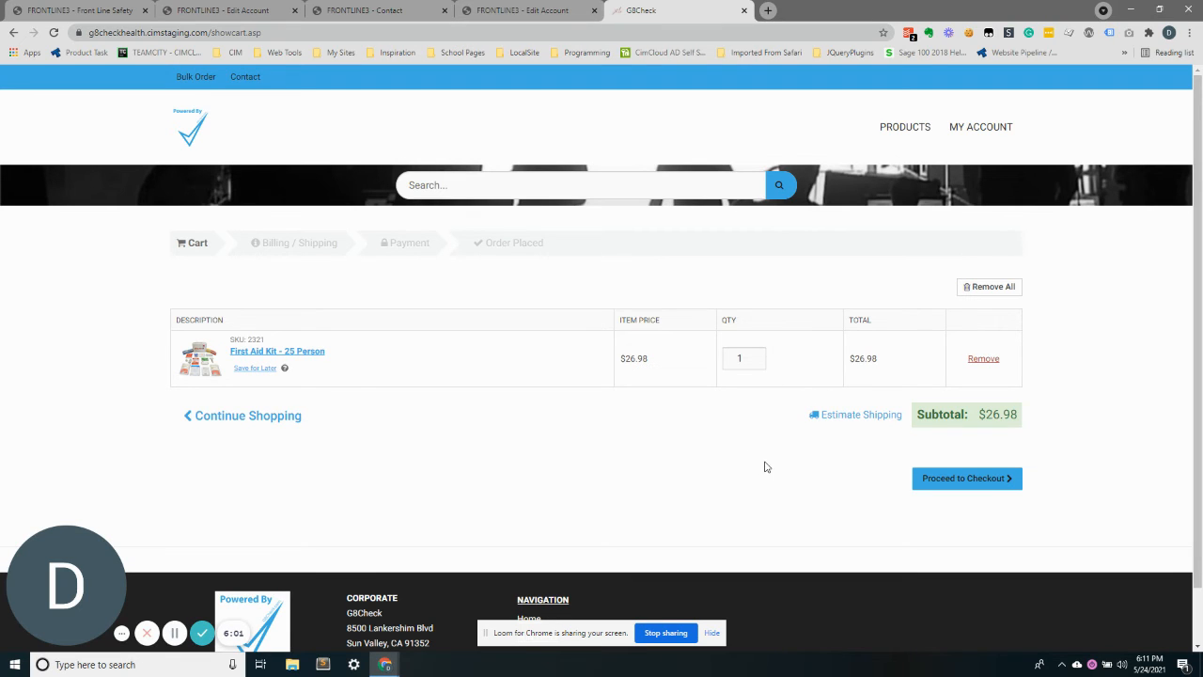
click(927, 490)
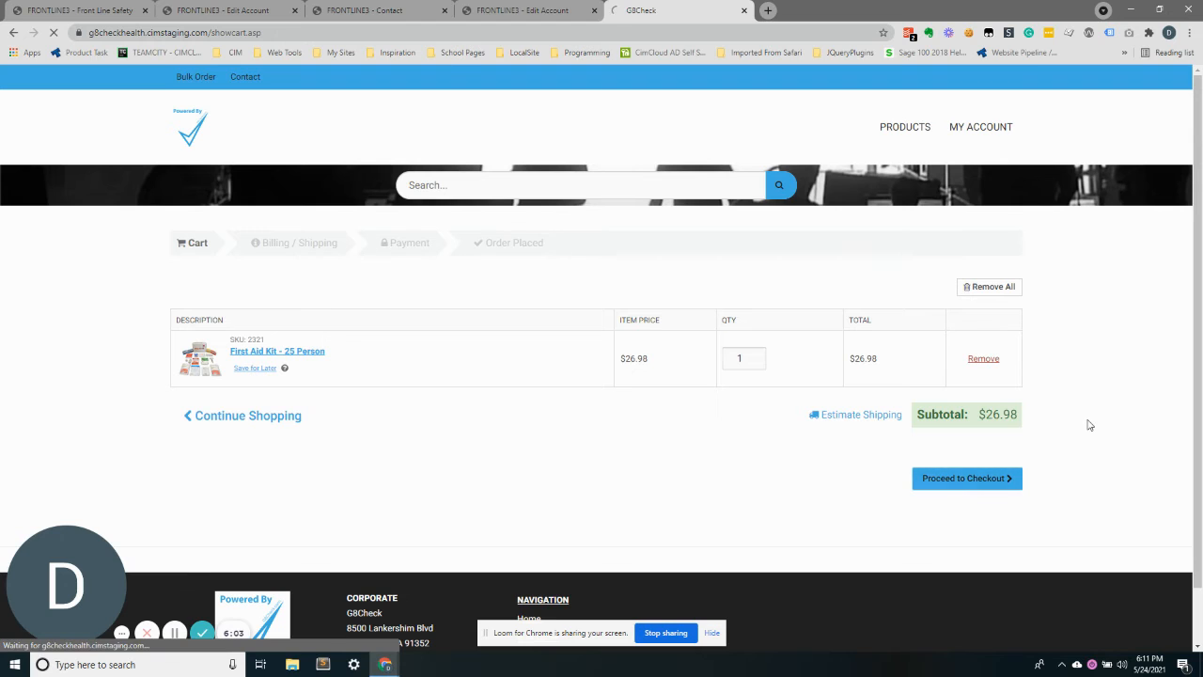
scroll(862, 288, down, 10)
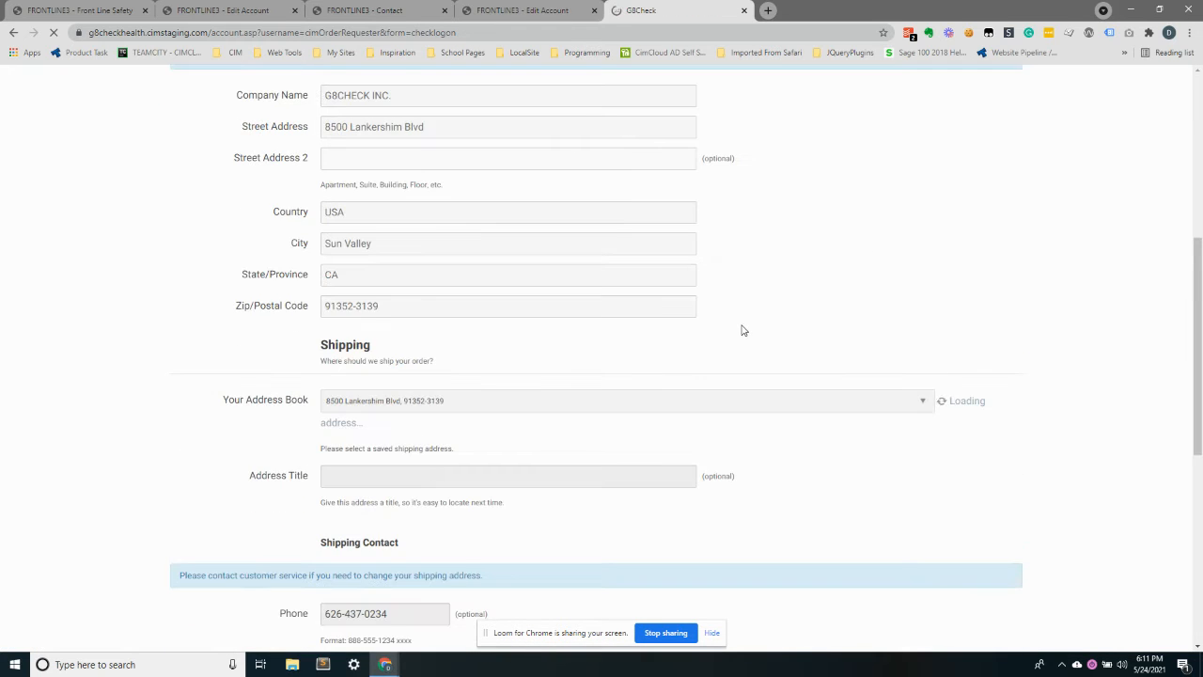
click(387, 607)
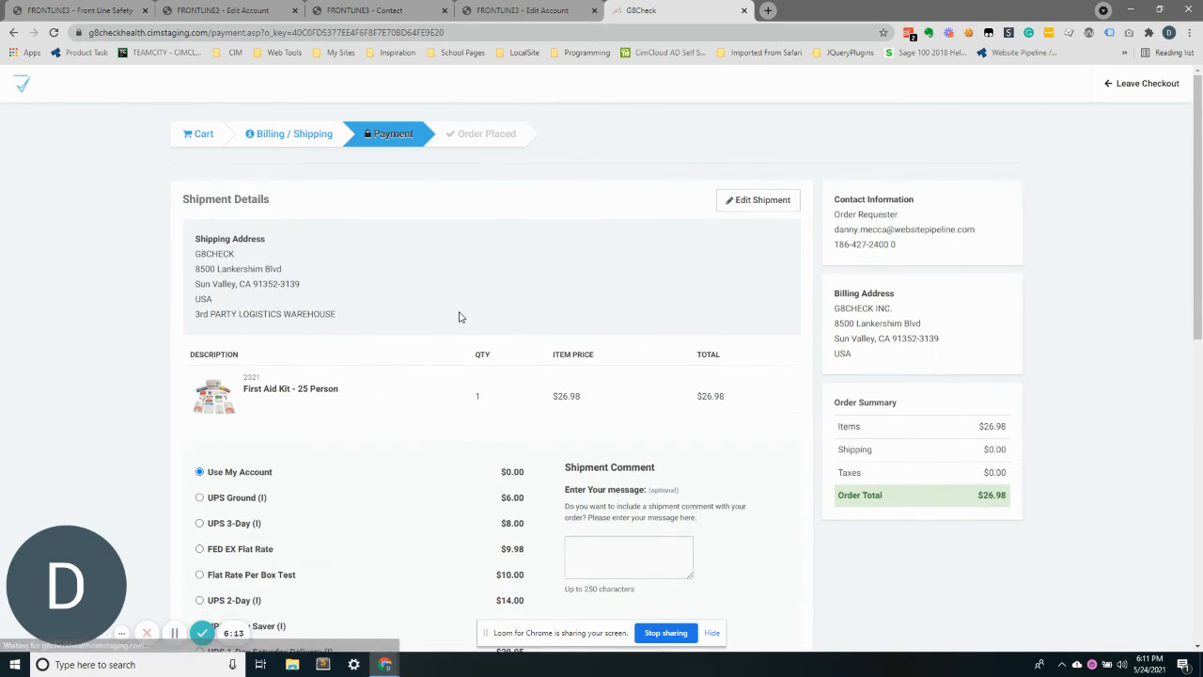
Select UPS Ground as the shipping method
click(236, 499)
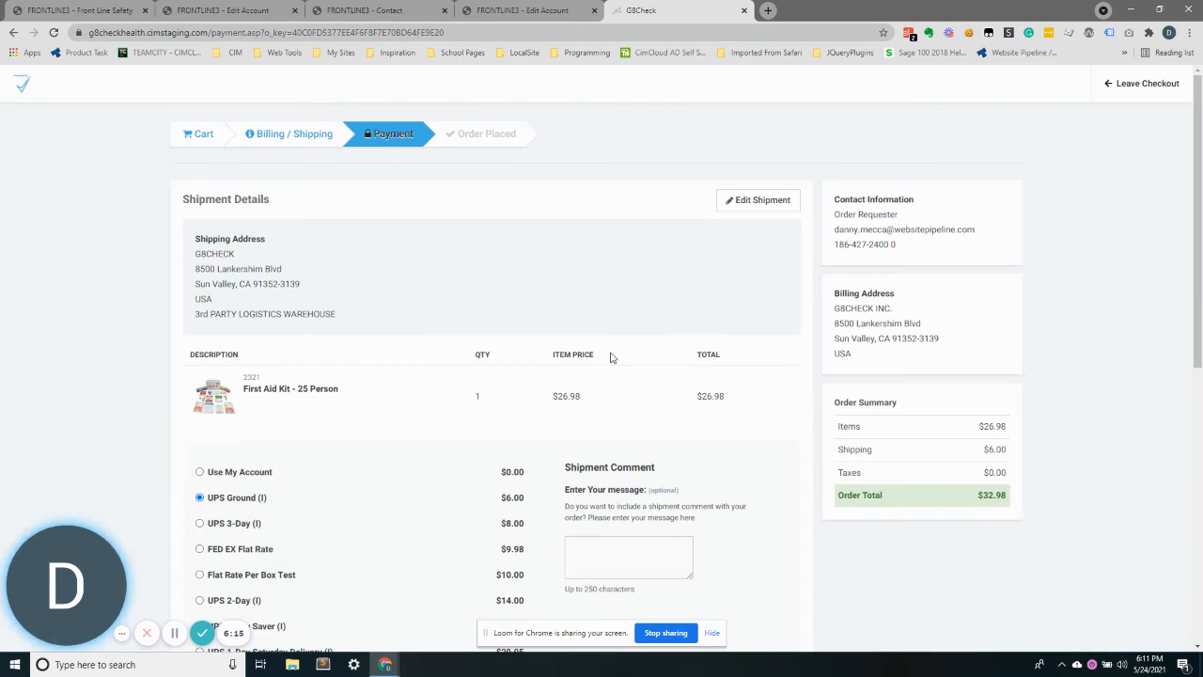
scroll(473, 353, down, 1)
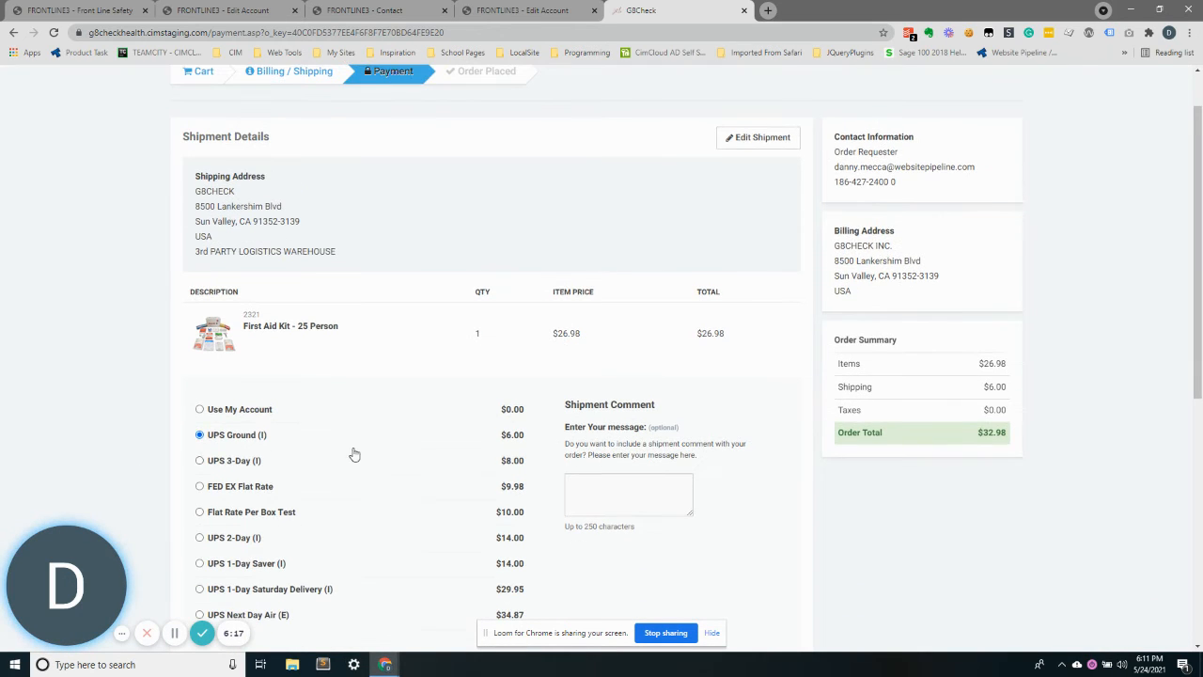
scroll(355, 455, down, 5)
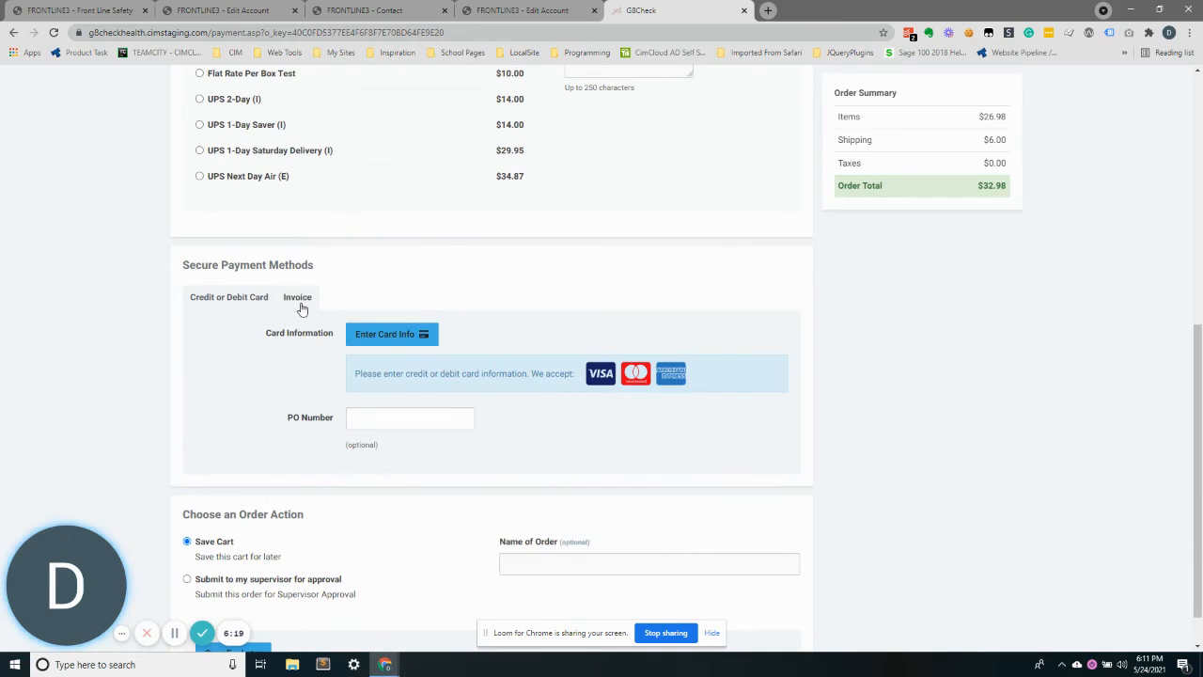
Choose Invoice as the payment method and enter the PO number Demo video
click(300, 302)
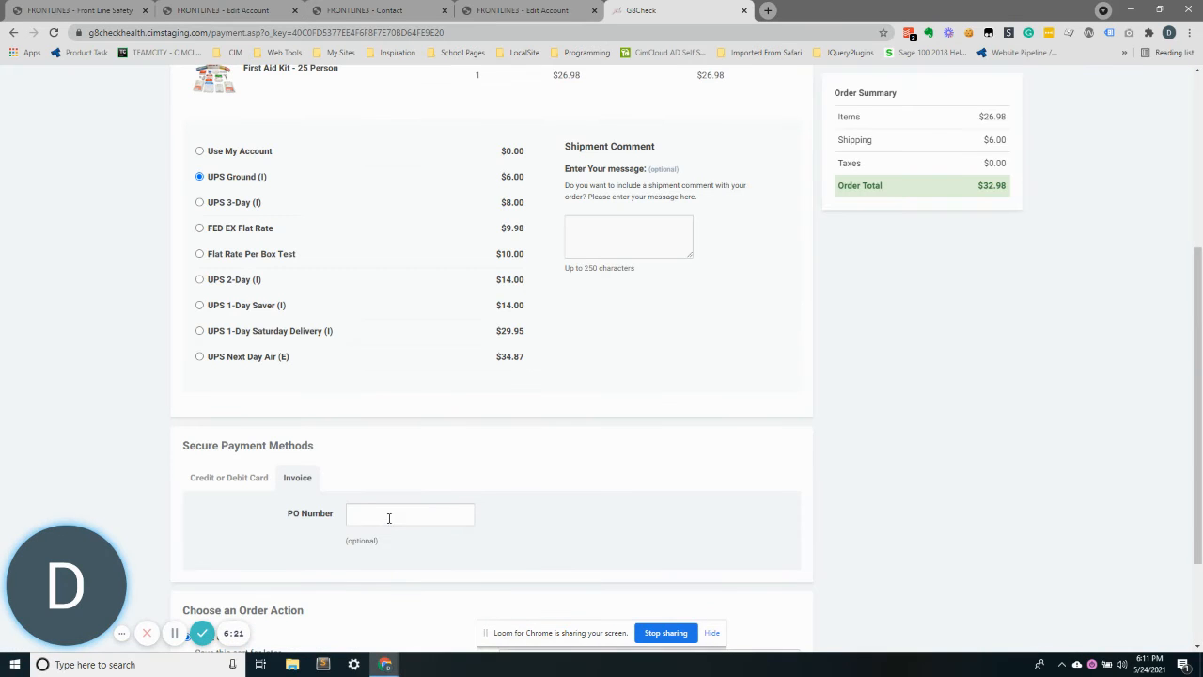
click(389, 517)
text(Tes)
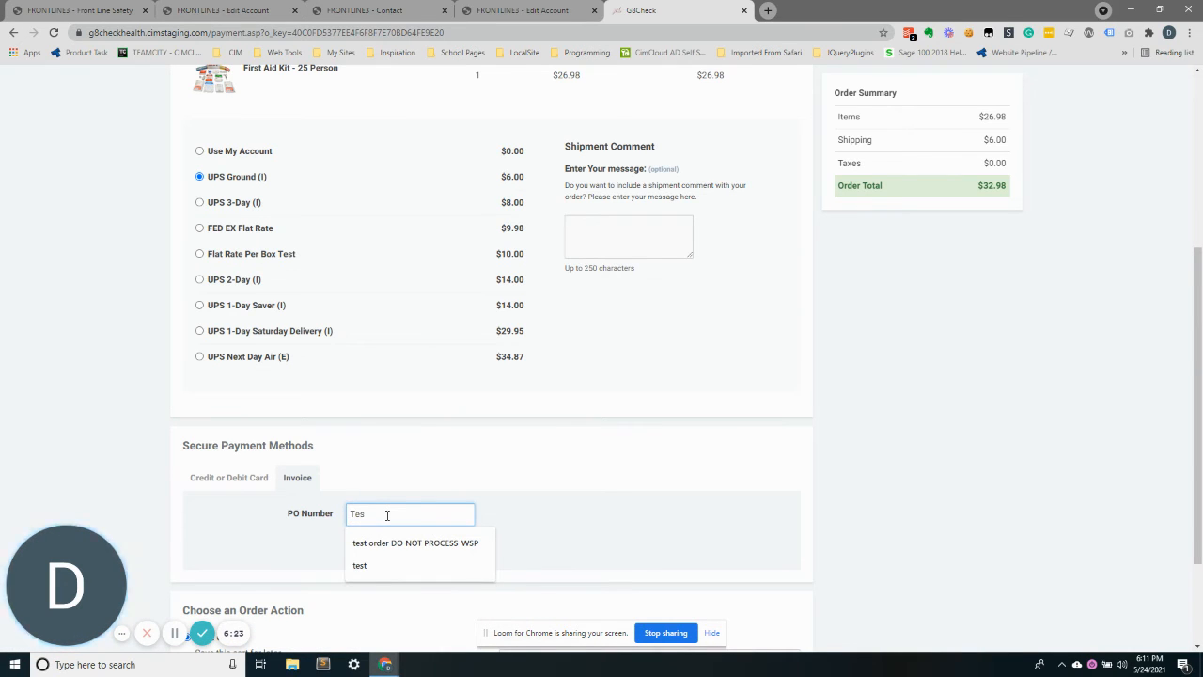
text(t)
key(BackSpace)
key(BackSpace)
key(BackSpace)
key(BackSpace)
text(Demo video)
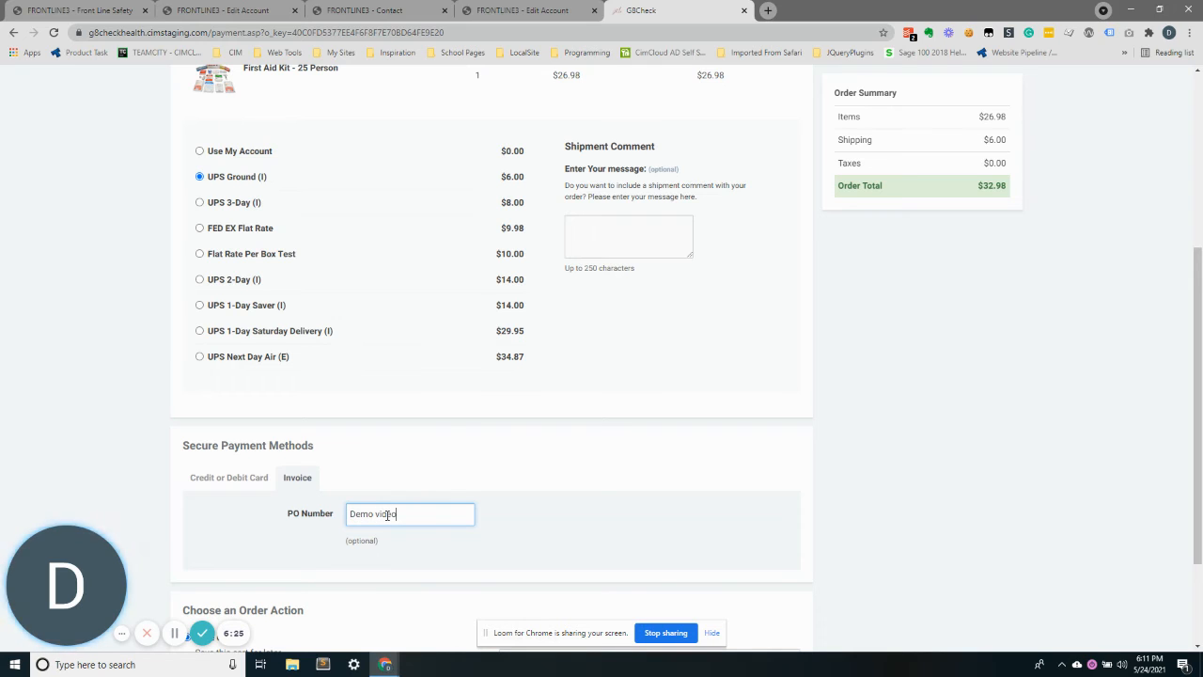
click(595, 425)
scroll(596, 426, down, 2)
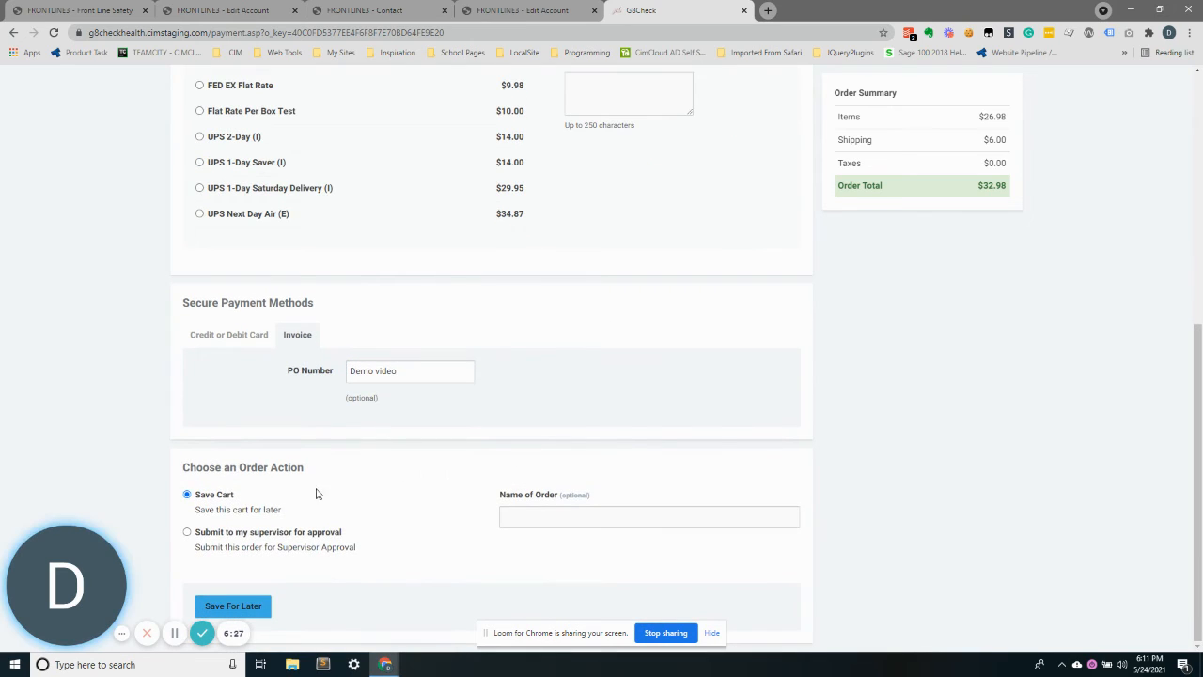
Choose to submit the order to the supervisor for approval and name the order Demo Video Test 123
click(255, 537)
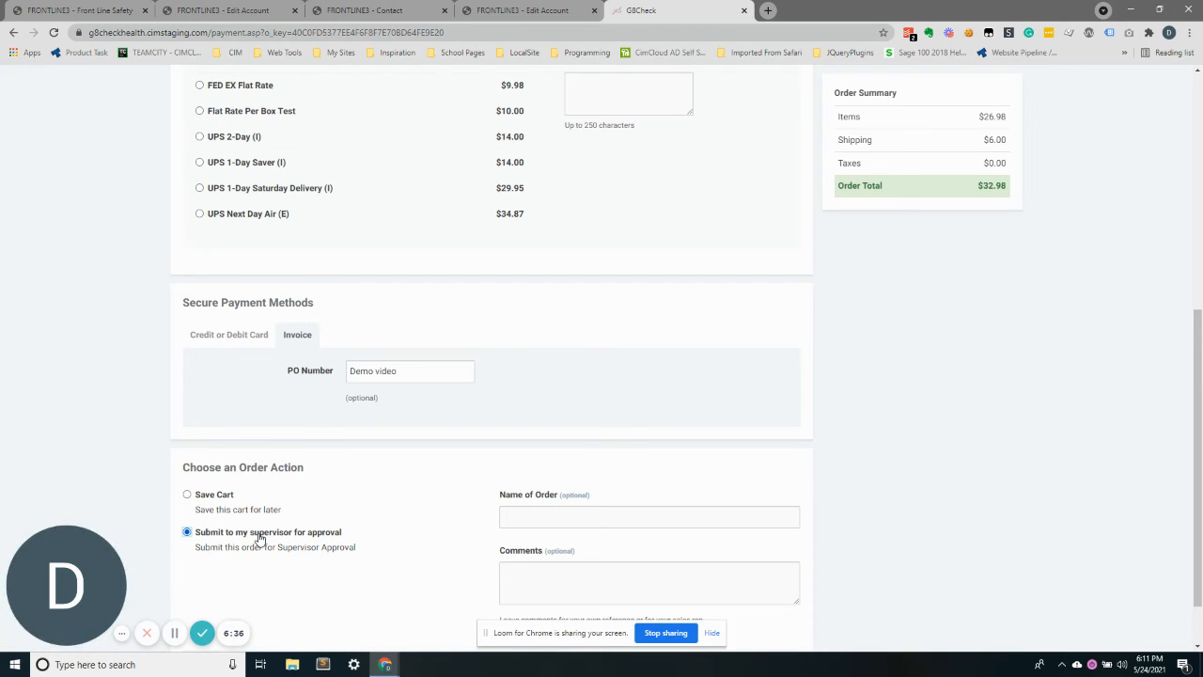
click(550, 509)
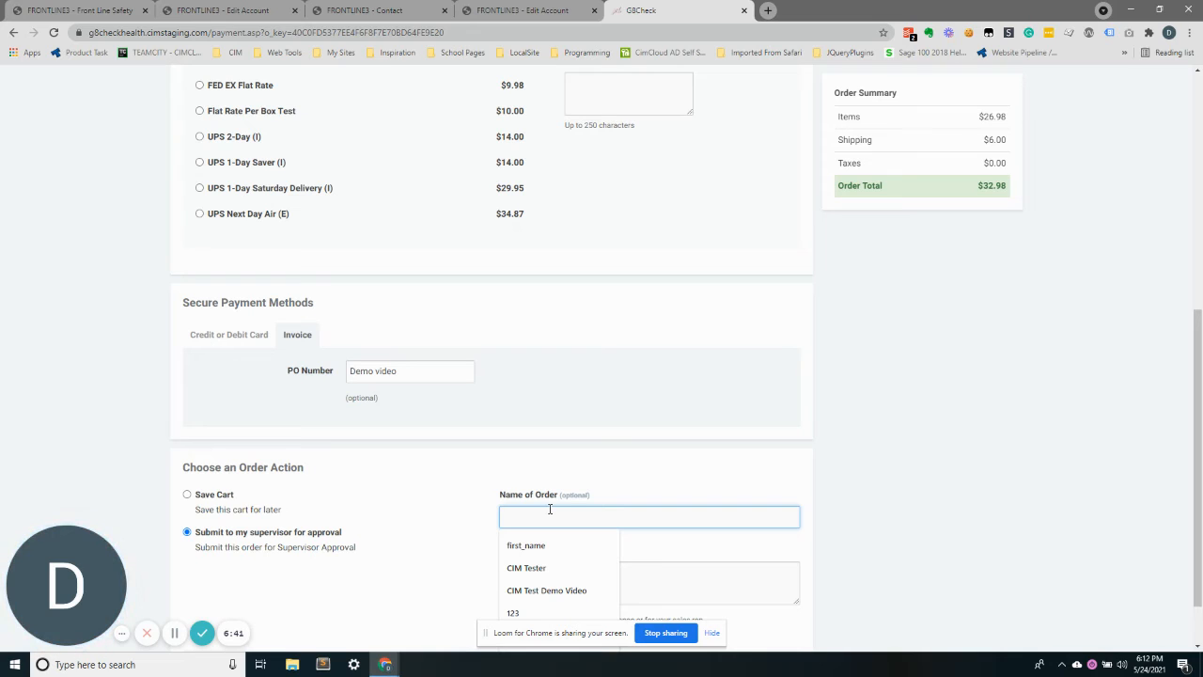
text(Demo Video RT)
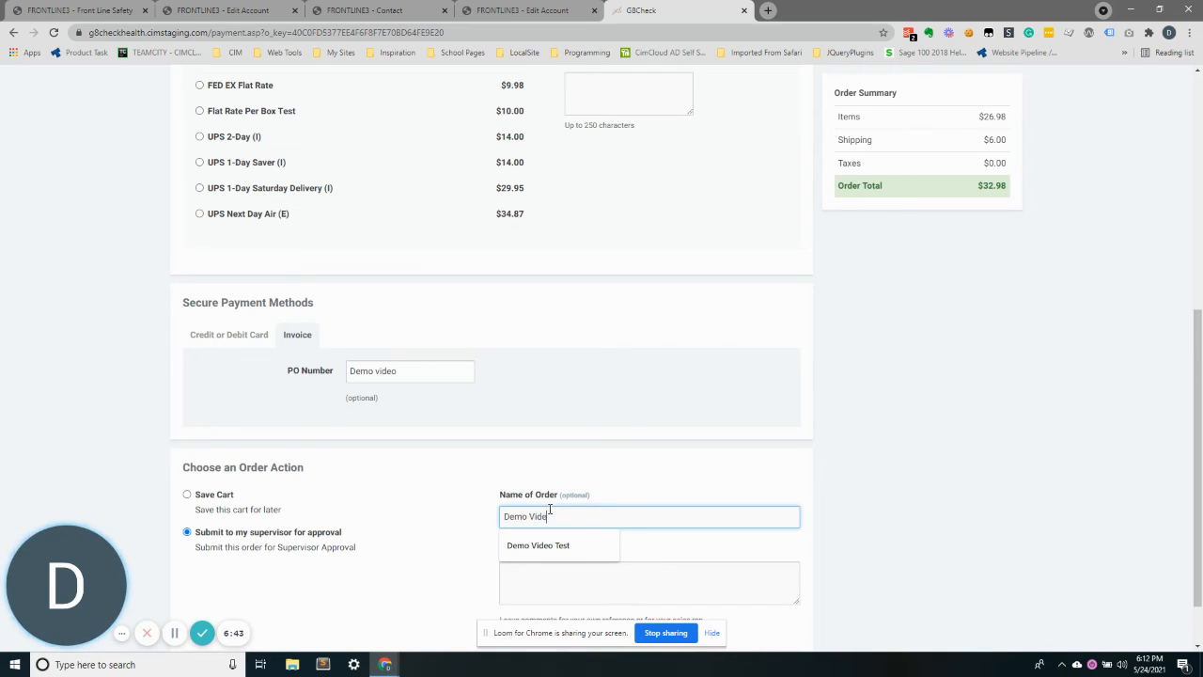
key(BackSpace)
text(Test)
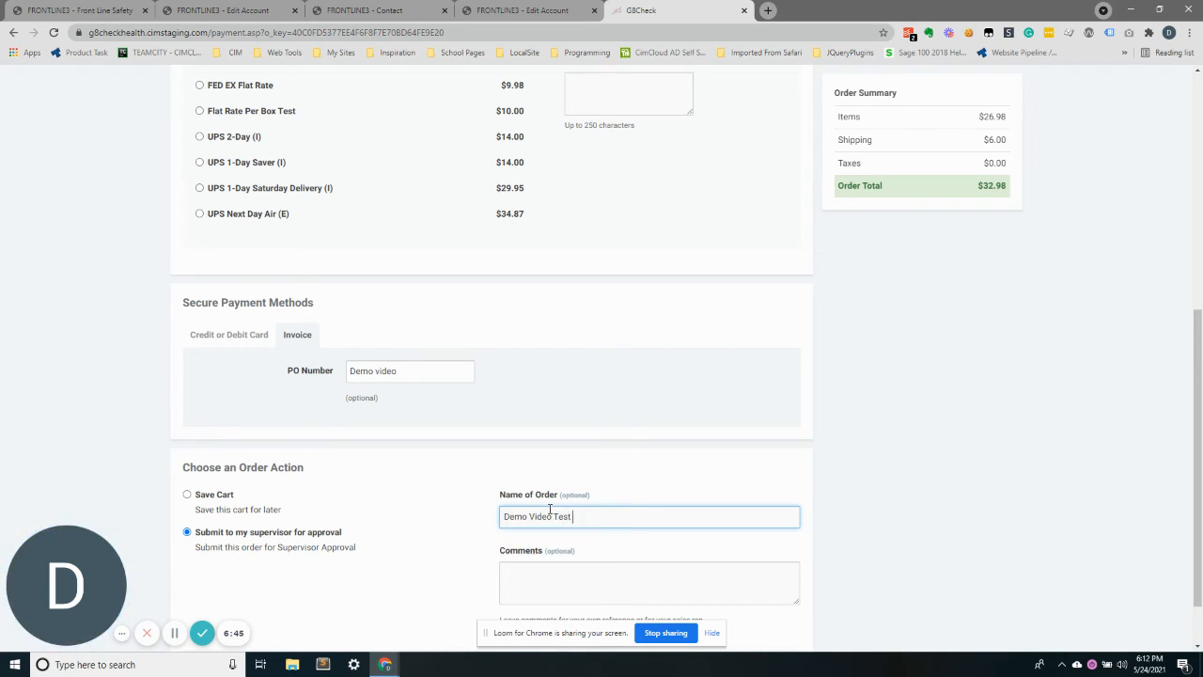
text( 123)
key(Tab)
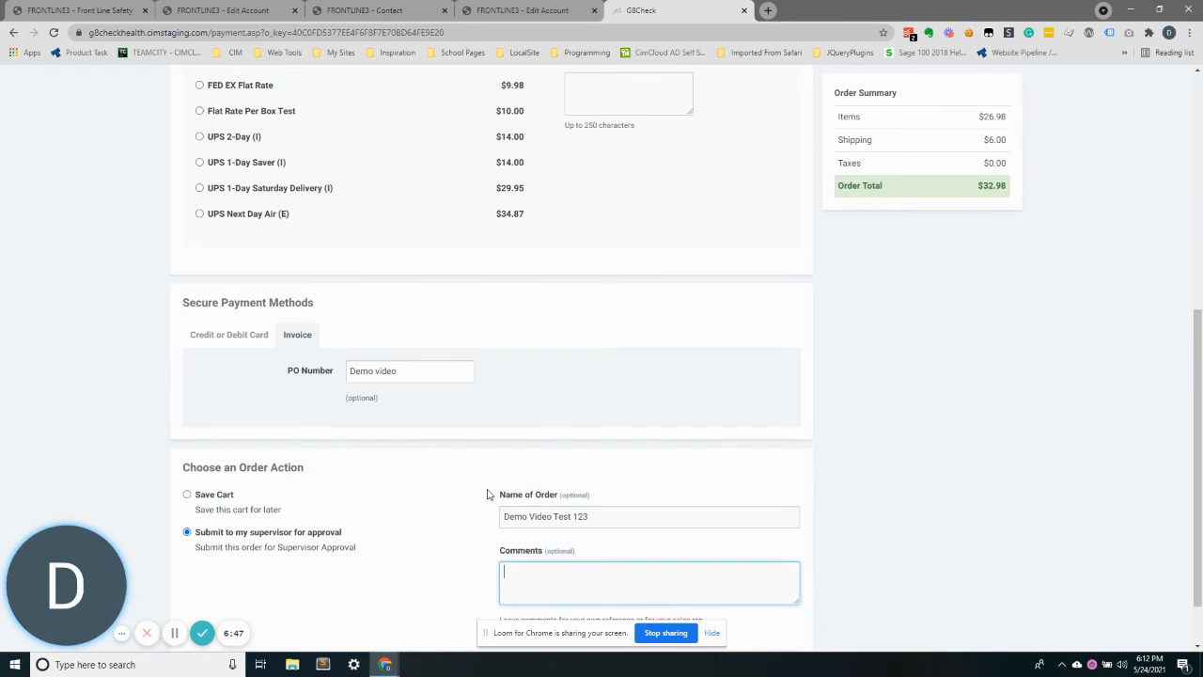
Submit the order to the supervisor, leaving the comments empty
scroll(558, 415, down, 1)
text(Th)
key(BackSpace)
key(BackSpace)
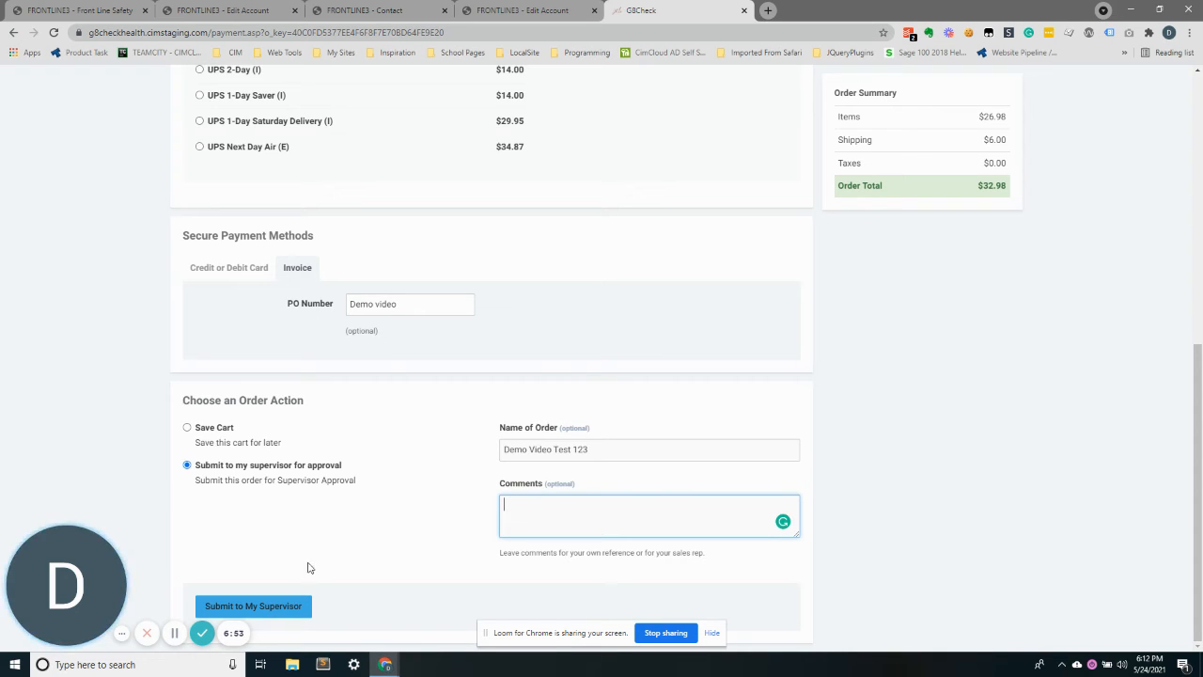
click(286, 606)
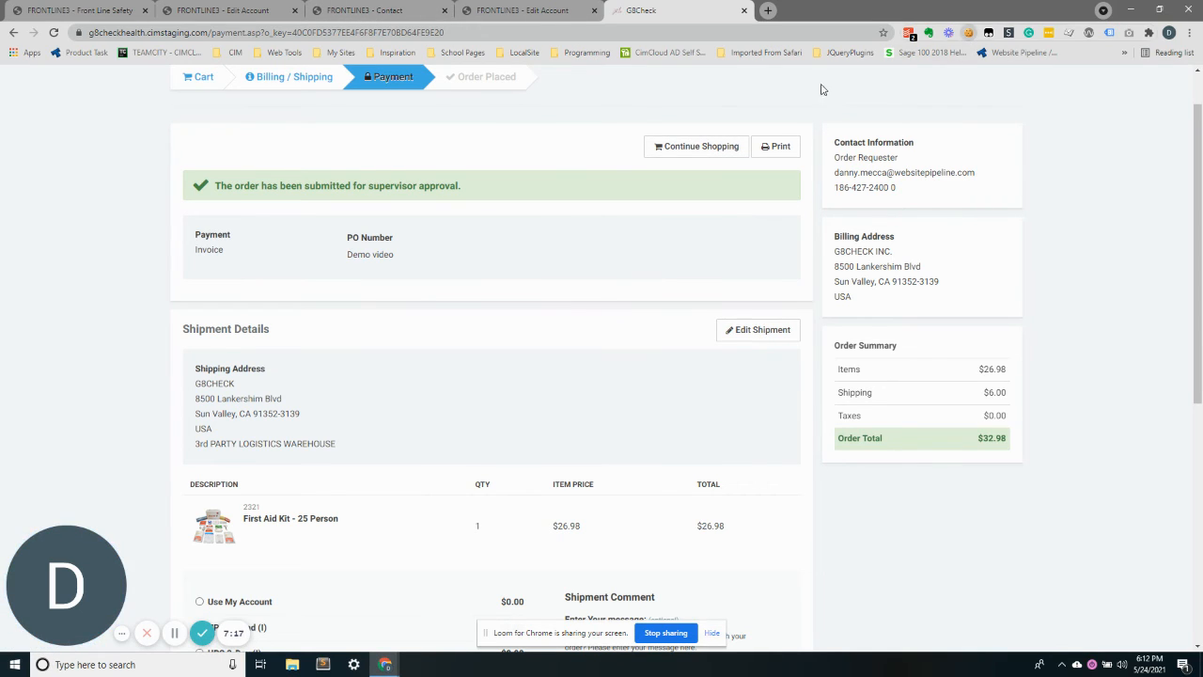
Go to the storefront home page by trimming the address to the site root
click(968, 32)
click(680, 48)
click(214, 33)
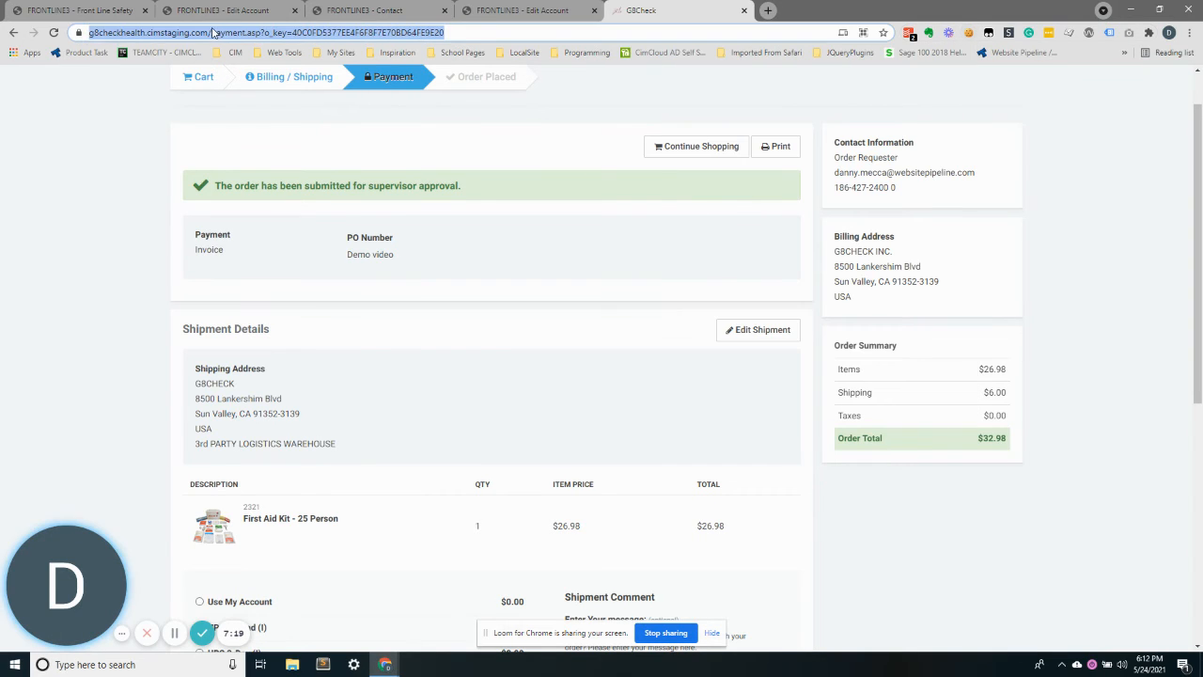
click(214, 33)
key(shift+End)
key(BackSpace)
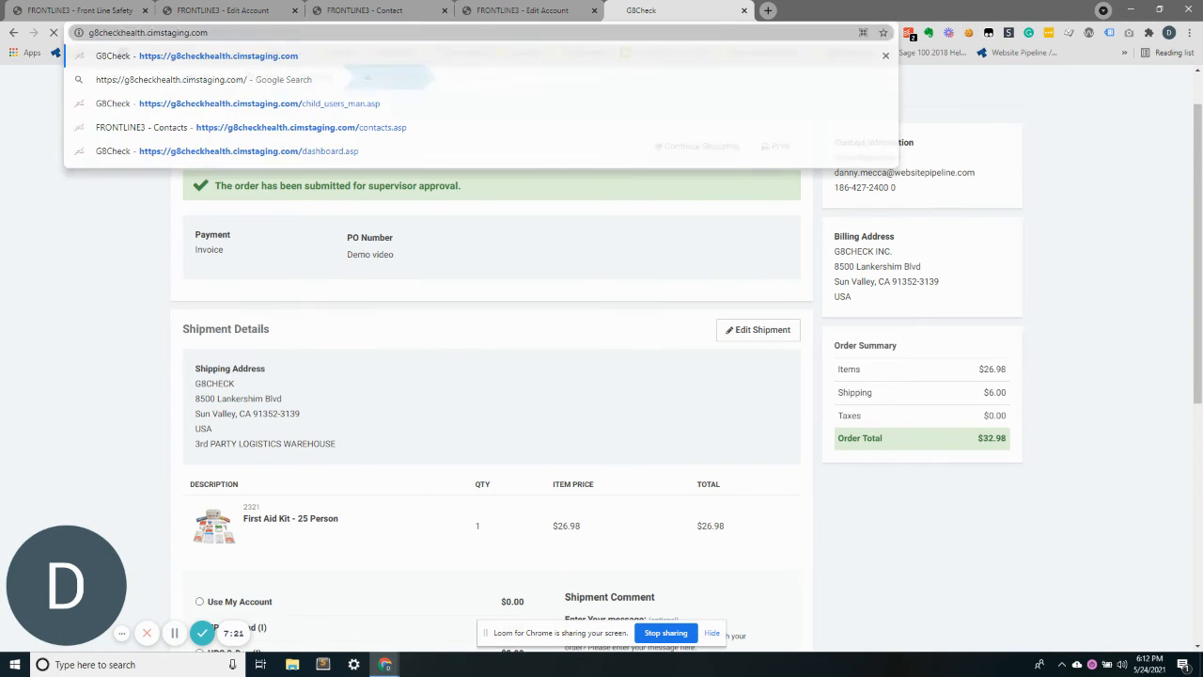
key(Return)
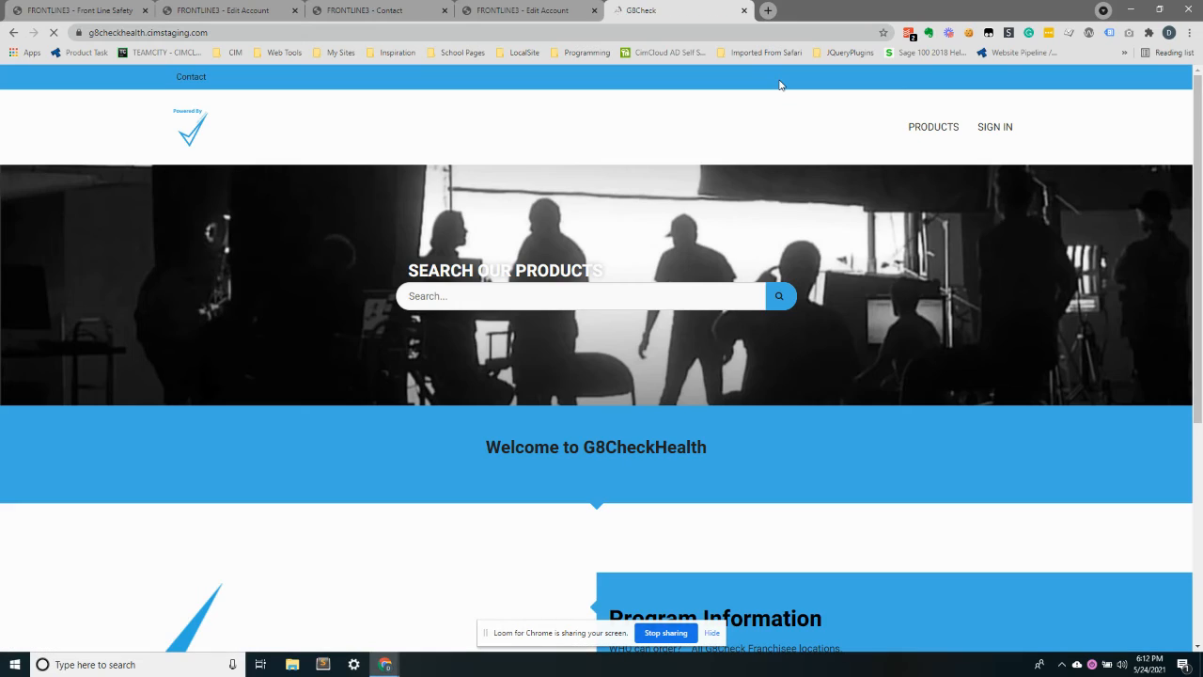
Sign in to the storefront with the supervisor account's username and password
click(995, 129)
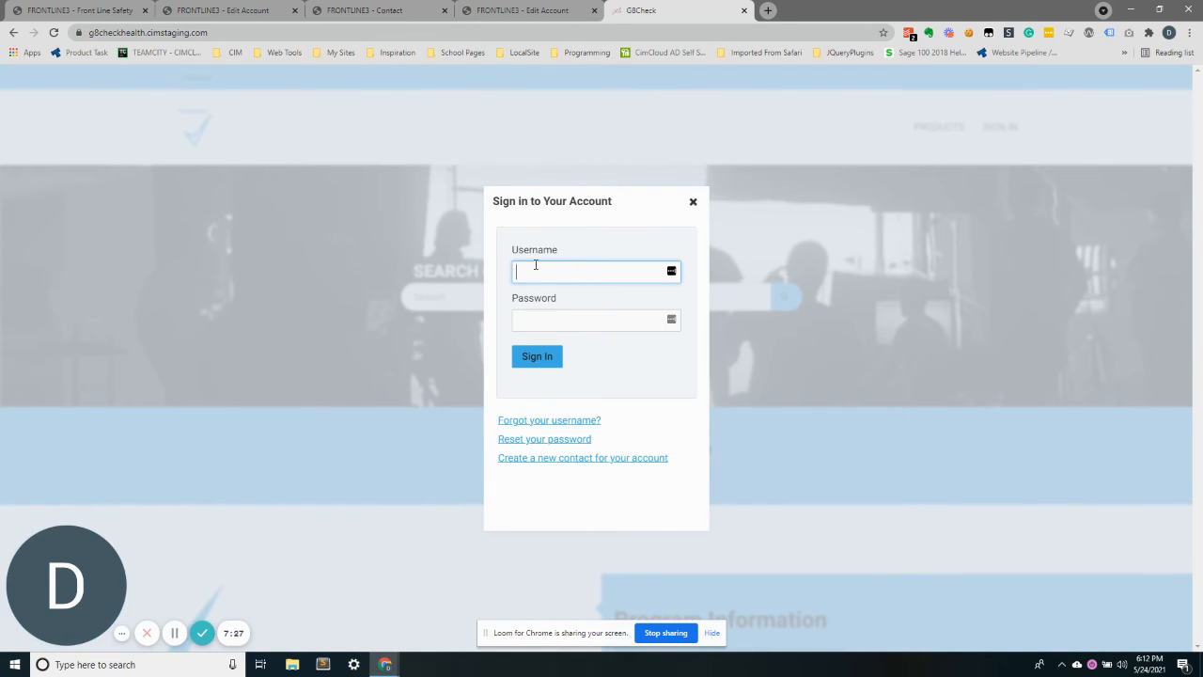
text(cimSupervisor)
key(Tab)
text(*)
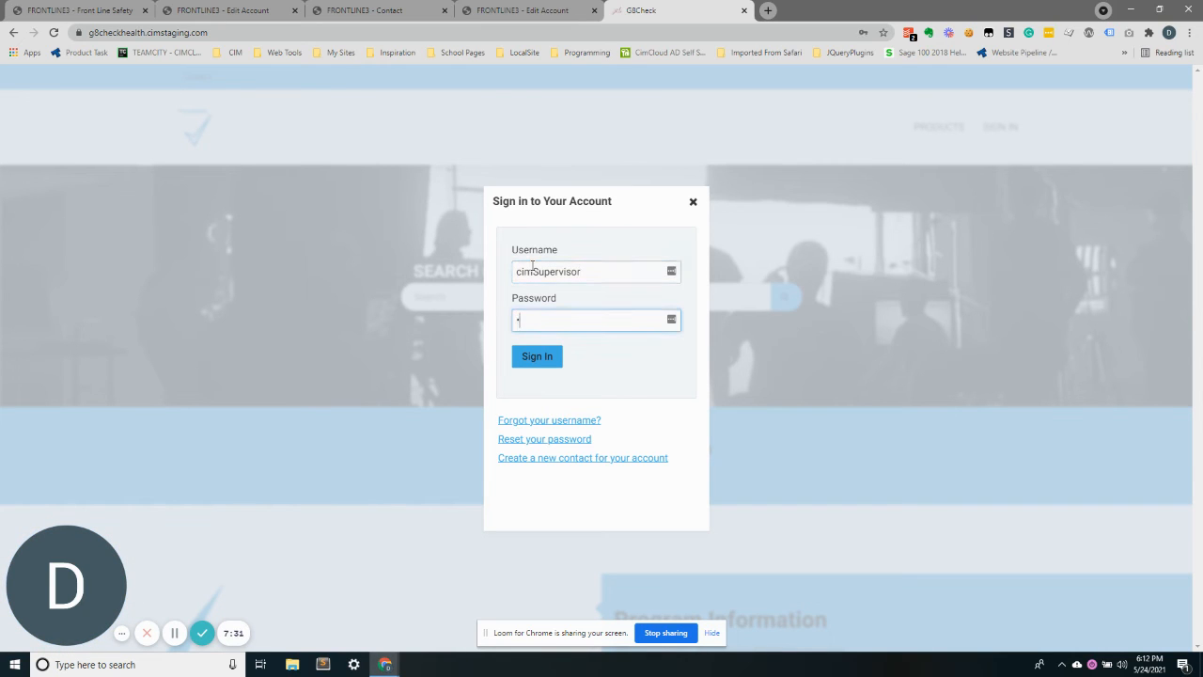
key(Return)
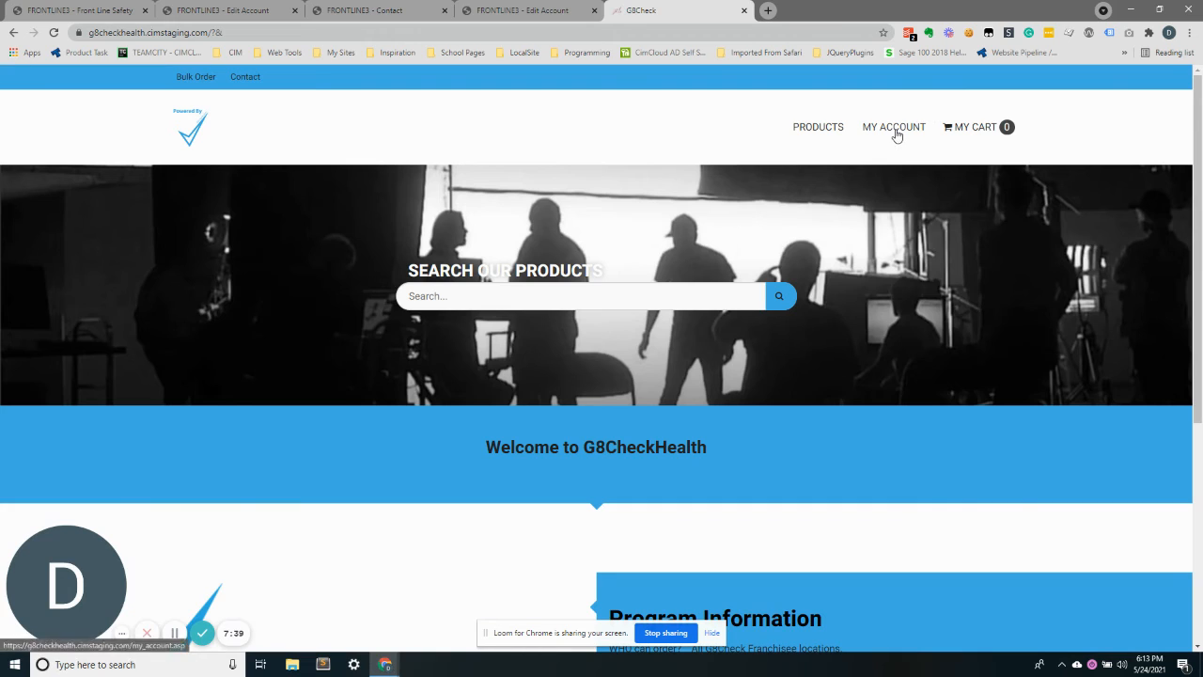
Open the pending orders list and open the Demo Video Test 123 quote
mouse_move(896, 132)
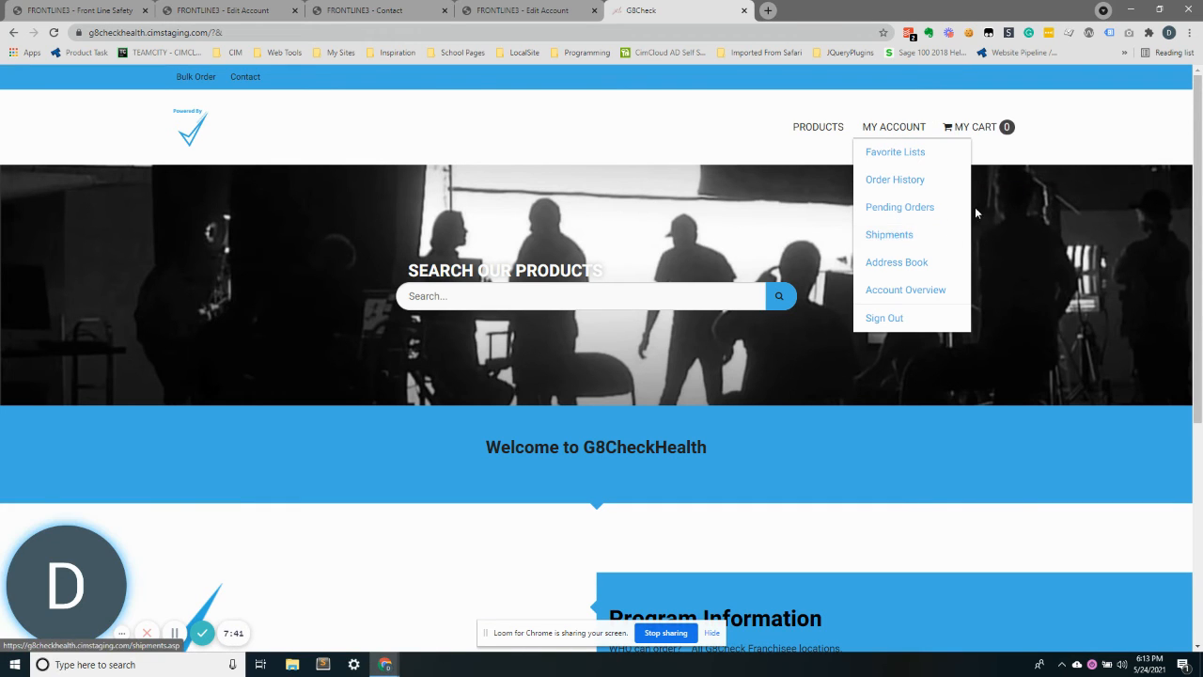
click(899, 208)
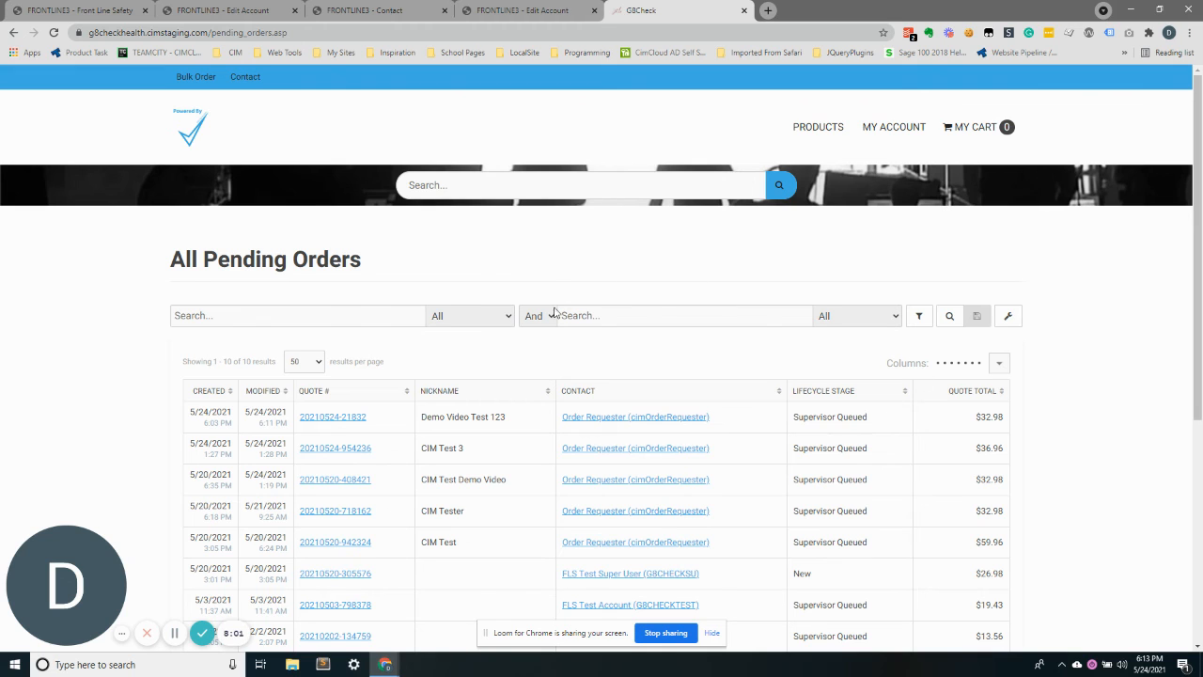
scroll(432, 329, down, 1)
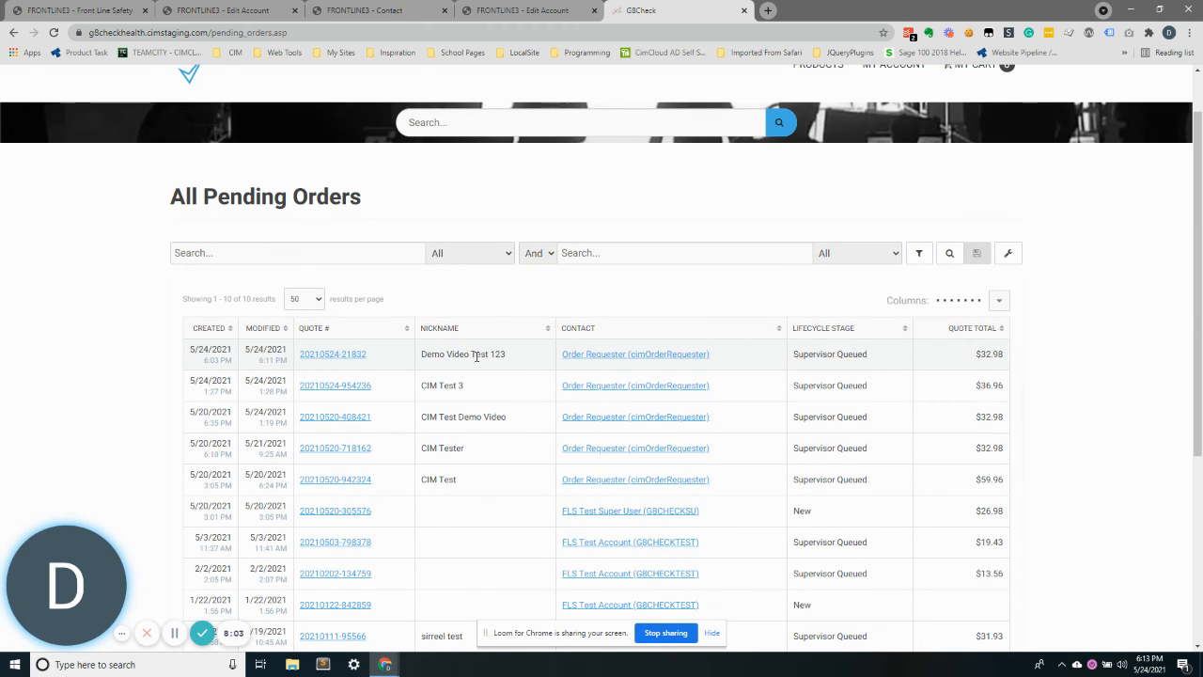
drag(445, 354, 491, 355)
click(492, 360)
click(336, 354)
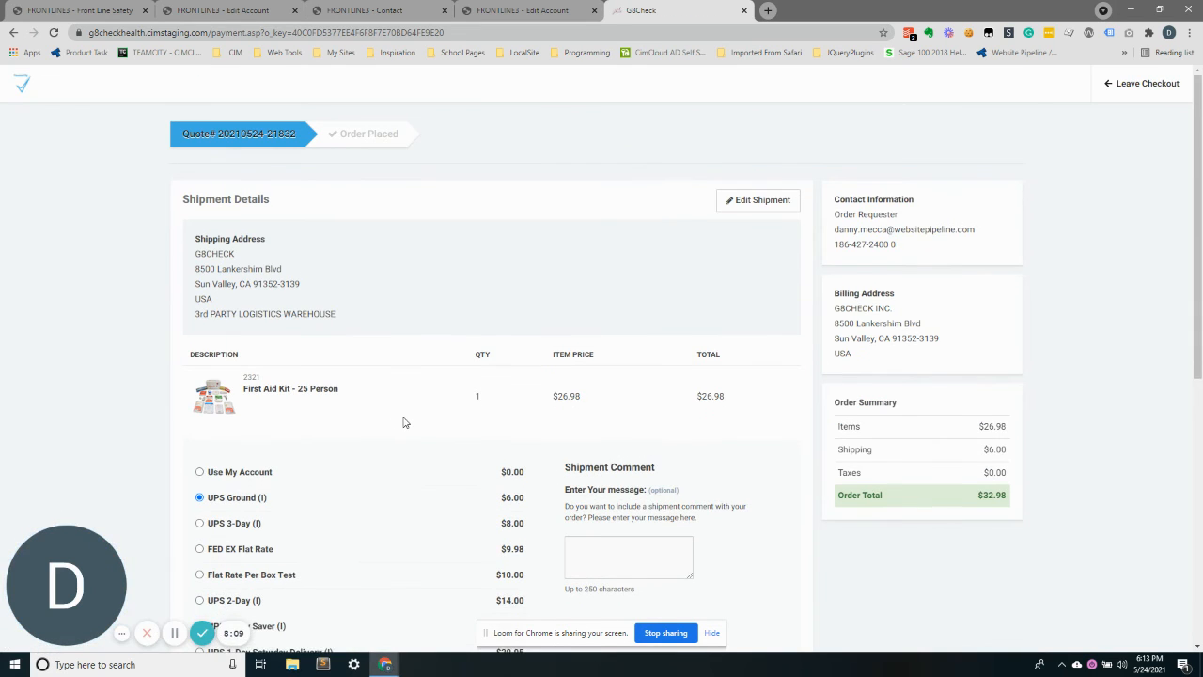
Review the pending order, accept the terms and conditions, and approve and place it
scroll(399, 423, down, 2)
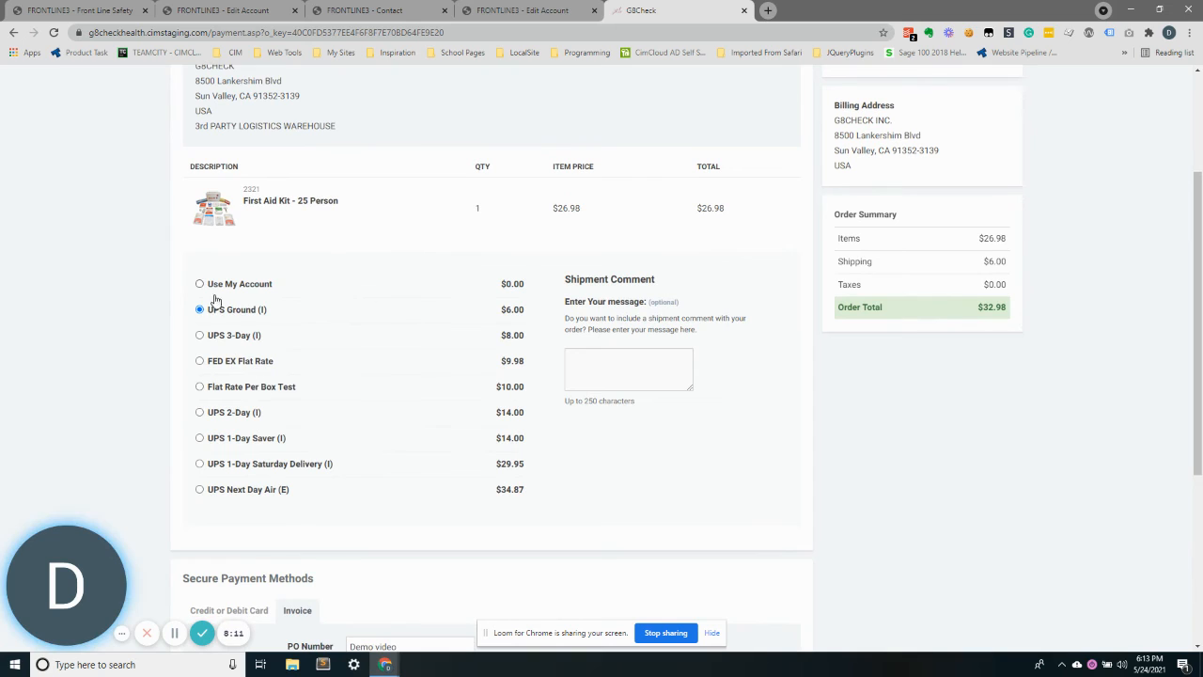
click(620, 370)
scroll(174, 422, down, 2)
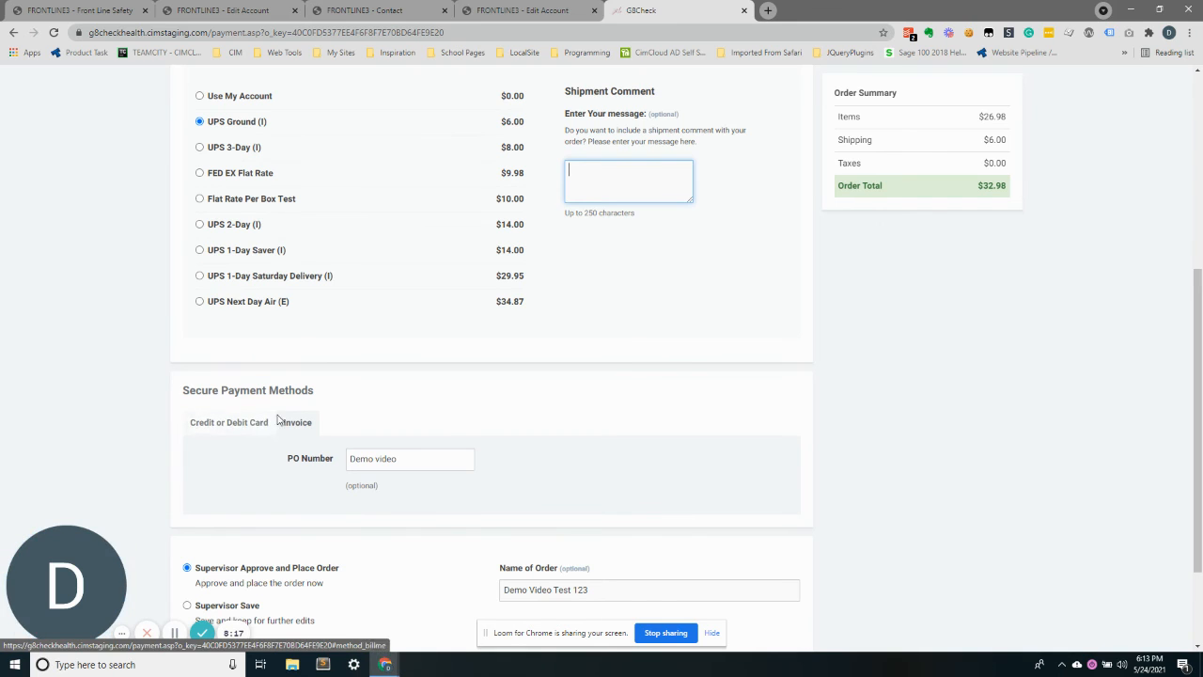
scroll(390, 422, down, 1)
scroll(390, 423, down, 1)
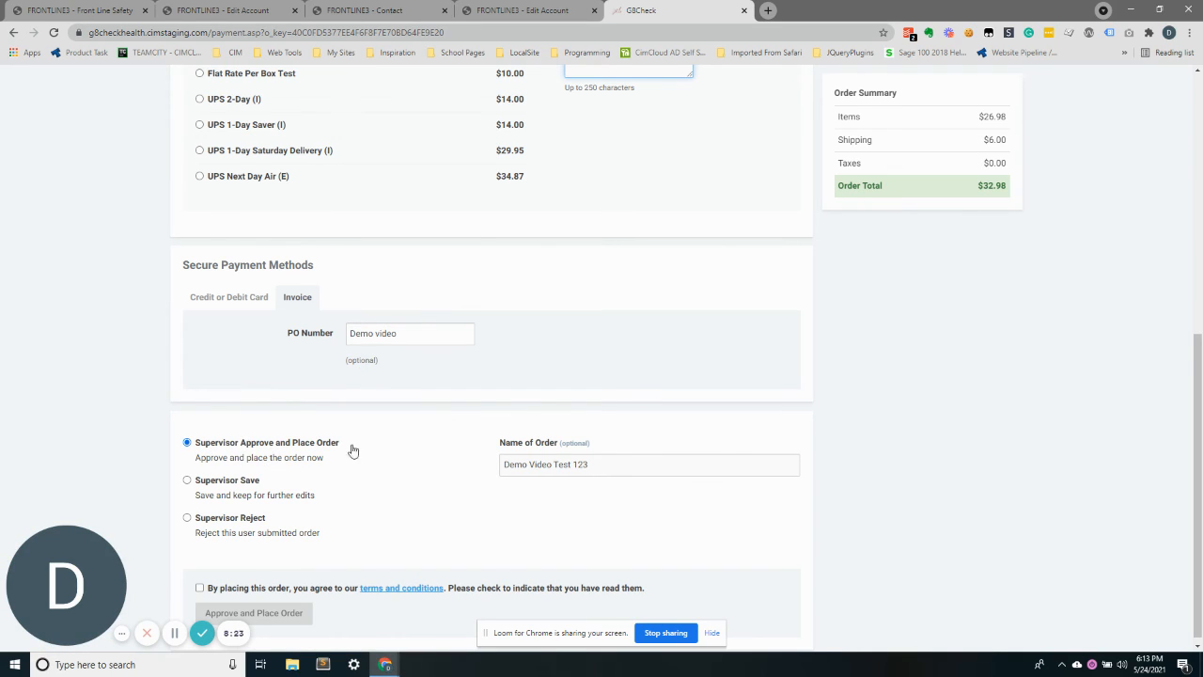
triple_click(540, 471)
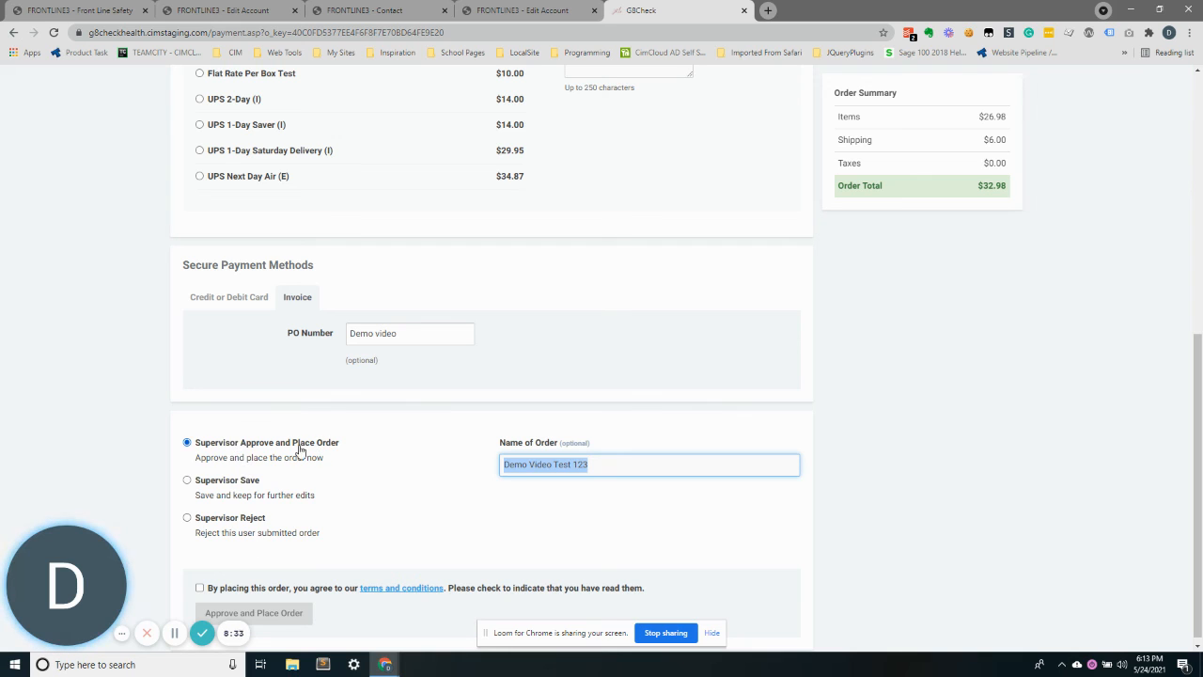
click(237, 588)
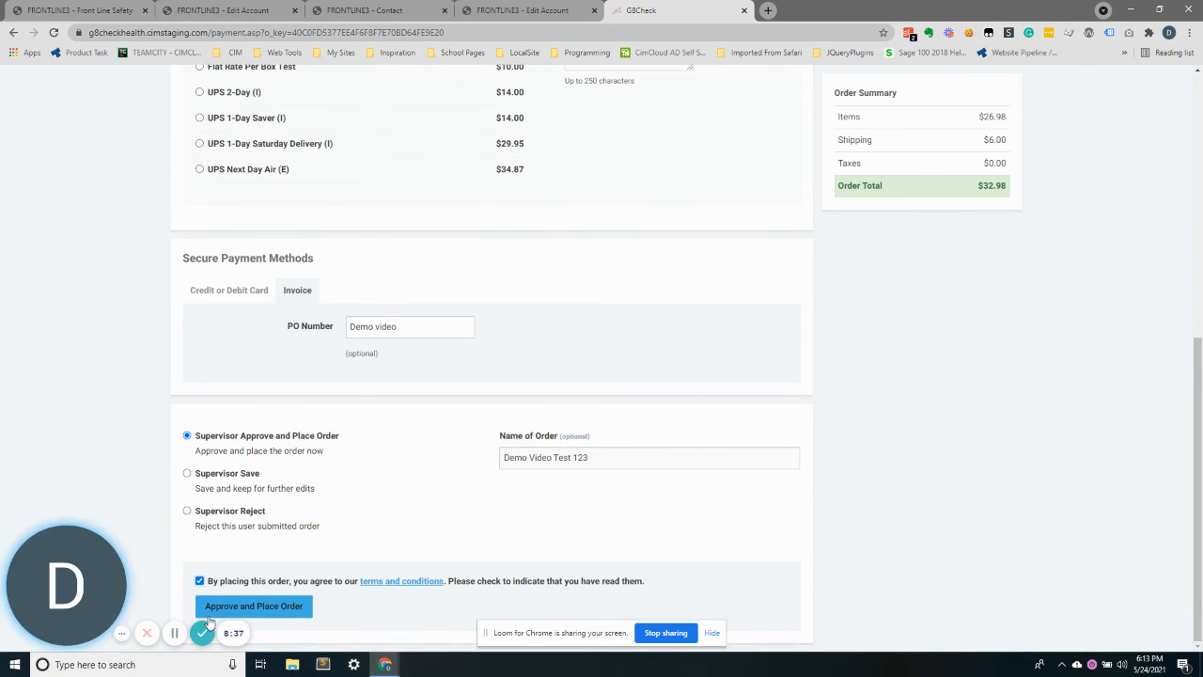
click(268, 612)
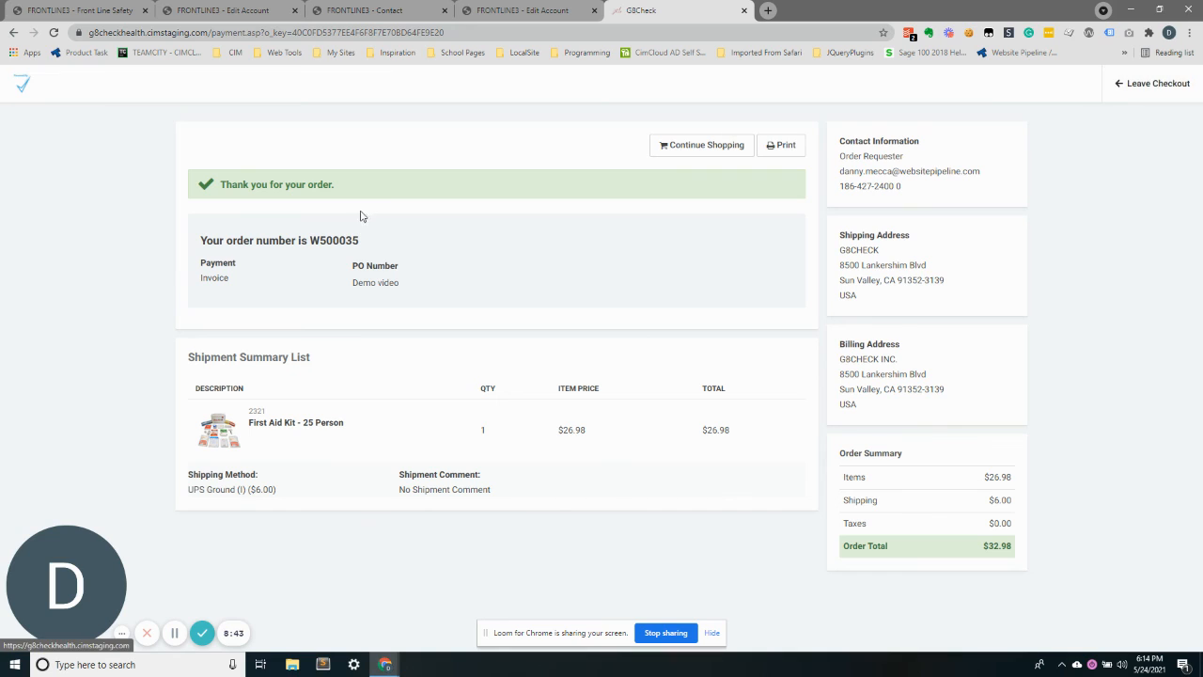
Leave checkout and open the account overview dashboard
double_click(337, 237)
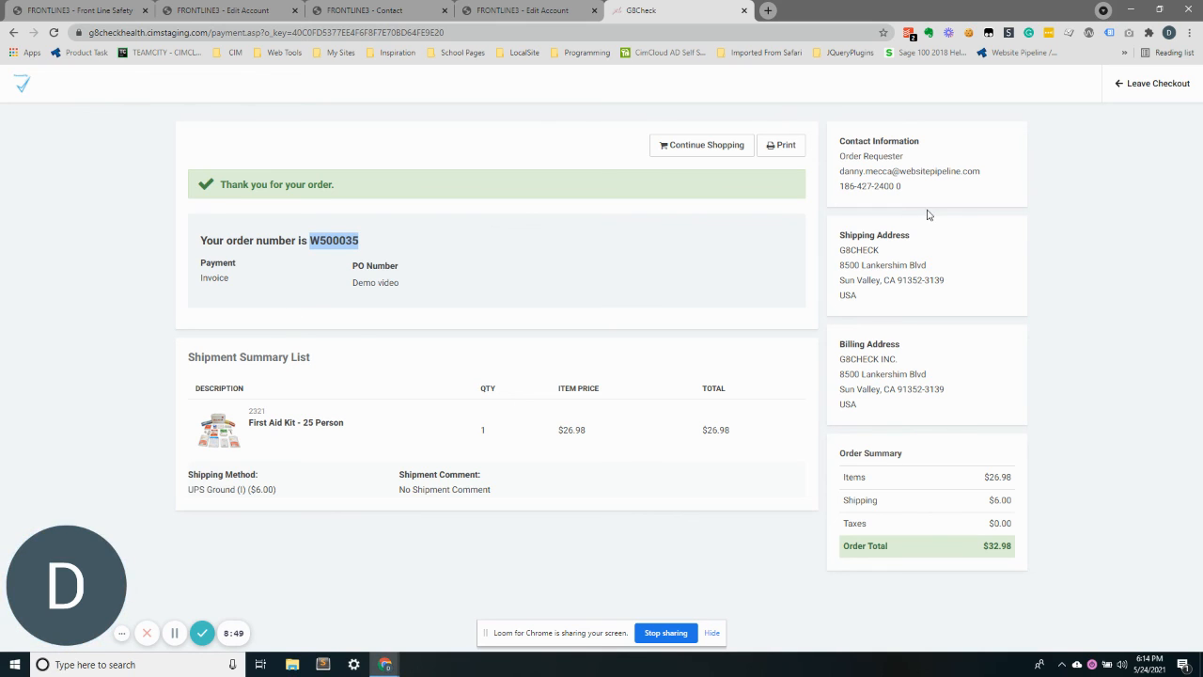
click(1133, 82)
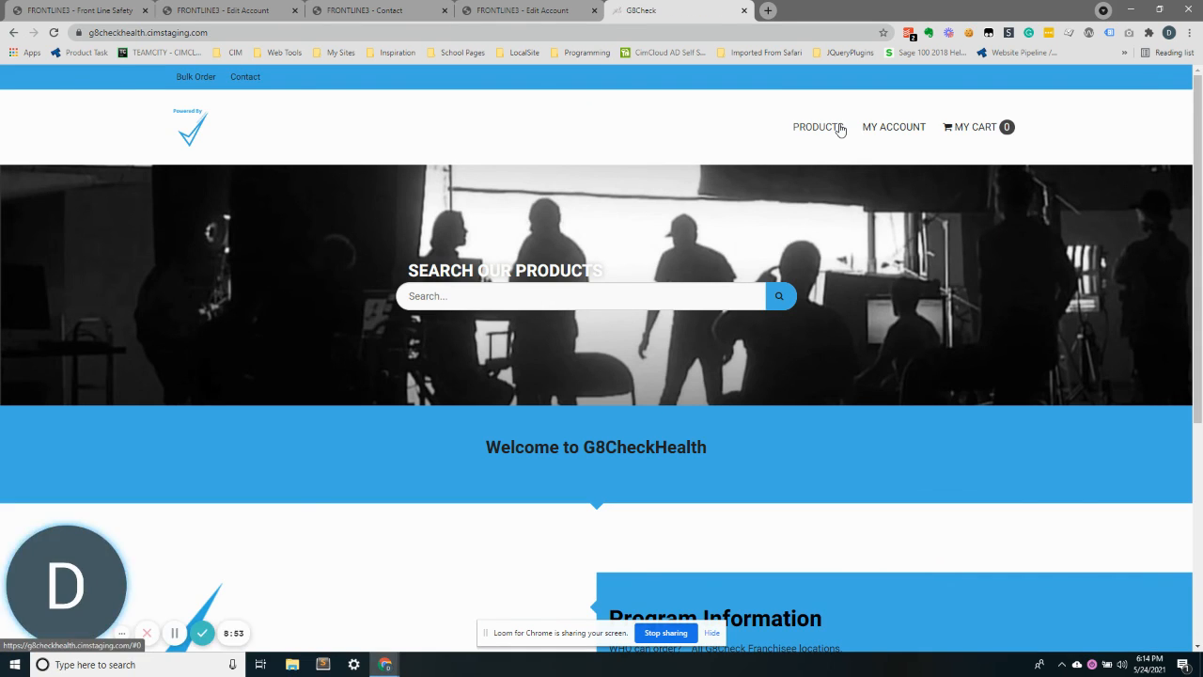
mouse_move(901, 129)
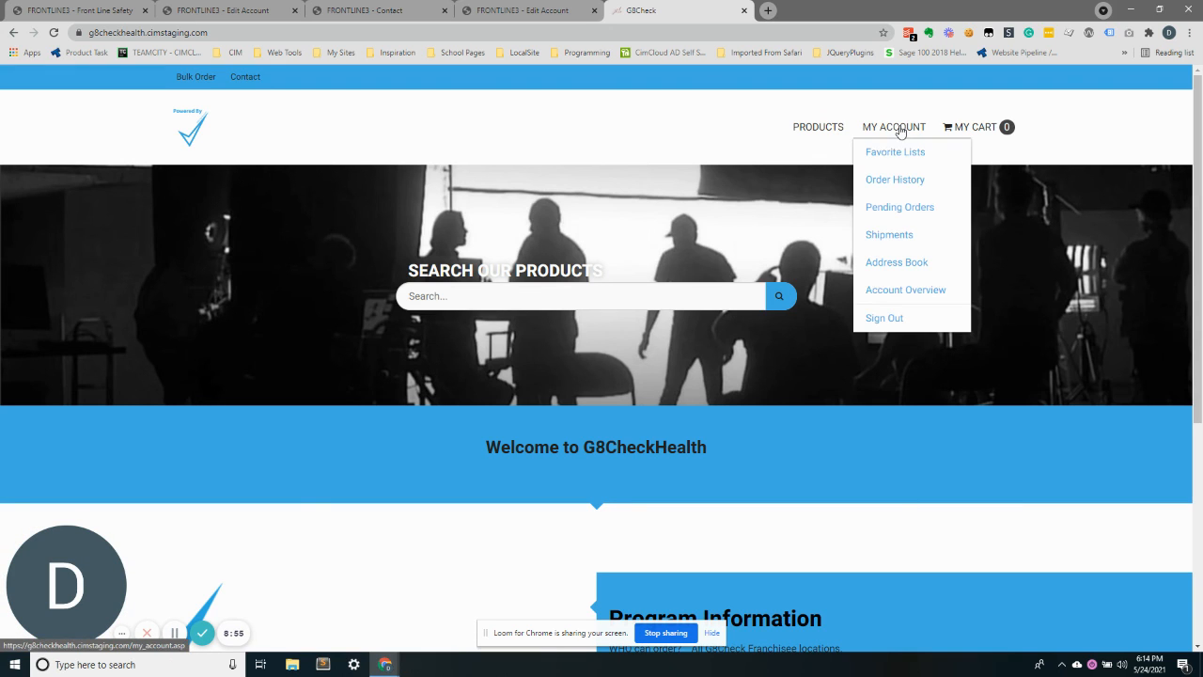
click(898, 294)
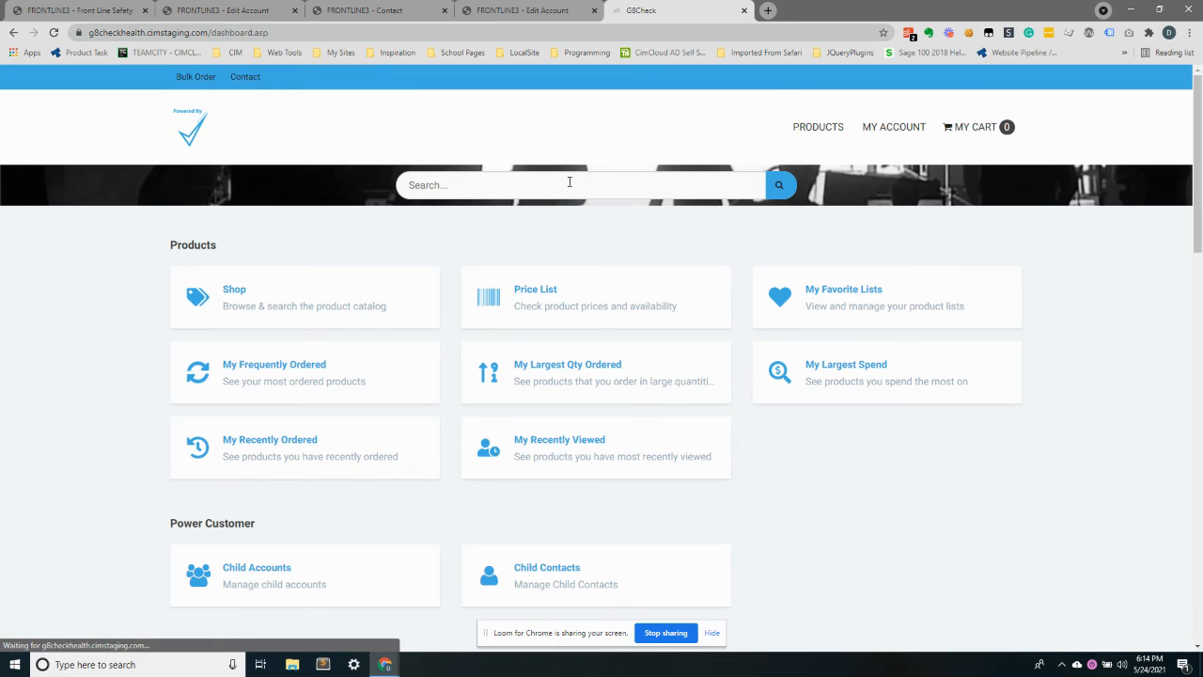
Open Child Accounts and view the contacts of G8CHECK INC
scroll(564, 188, down, 2)
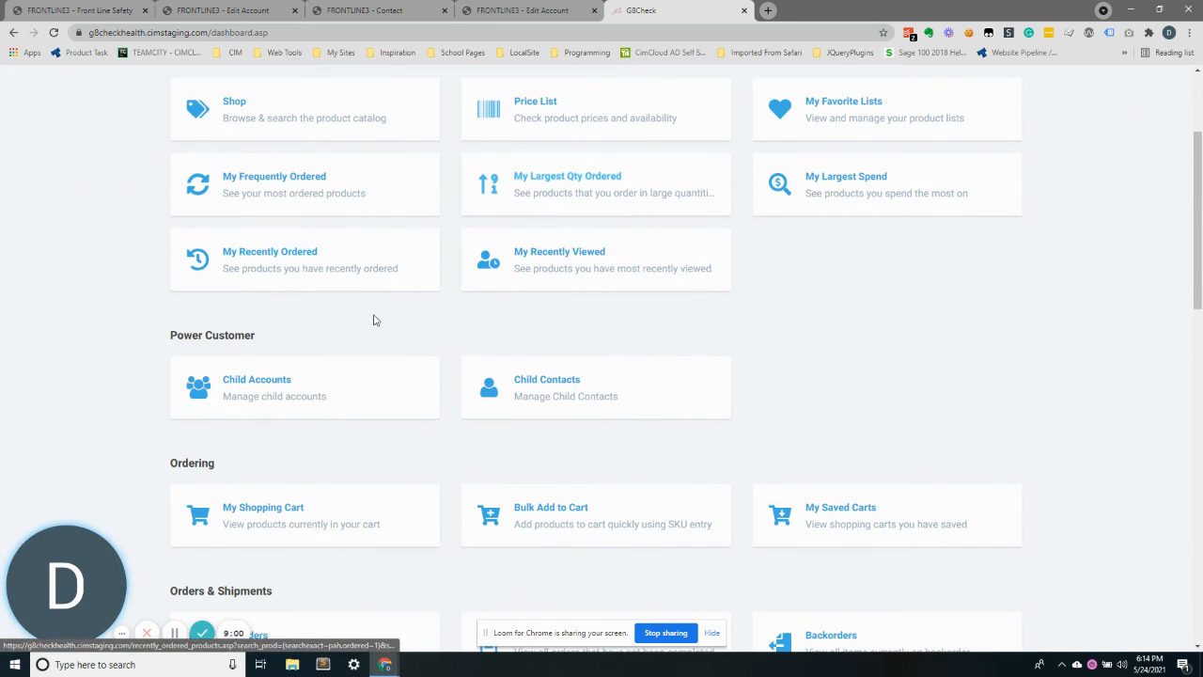
double_click(233, 336)
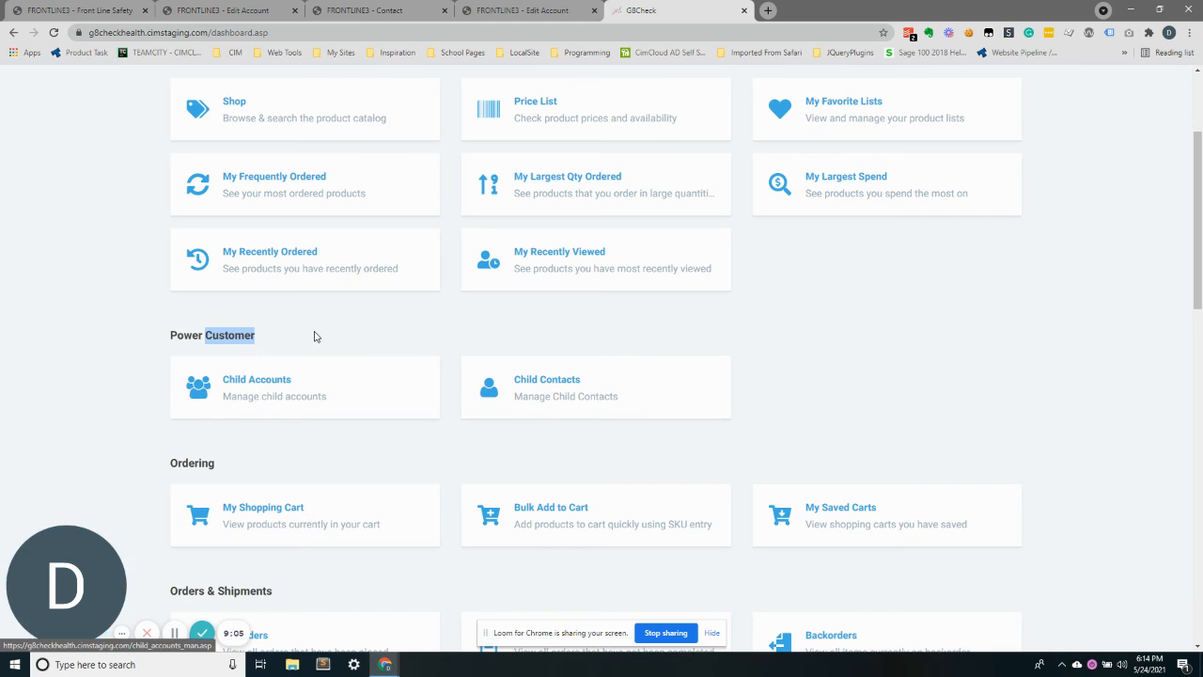
click(347, 386)
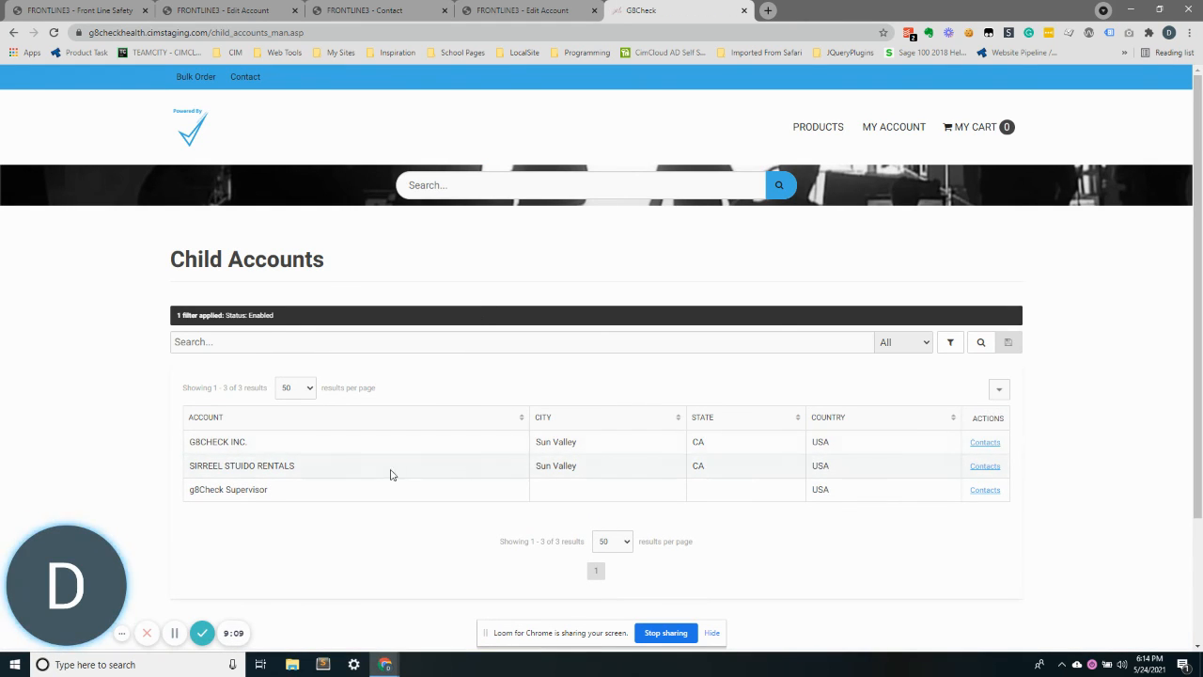
click(983, 444)
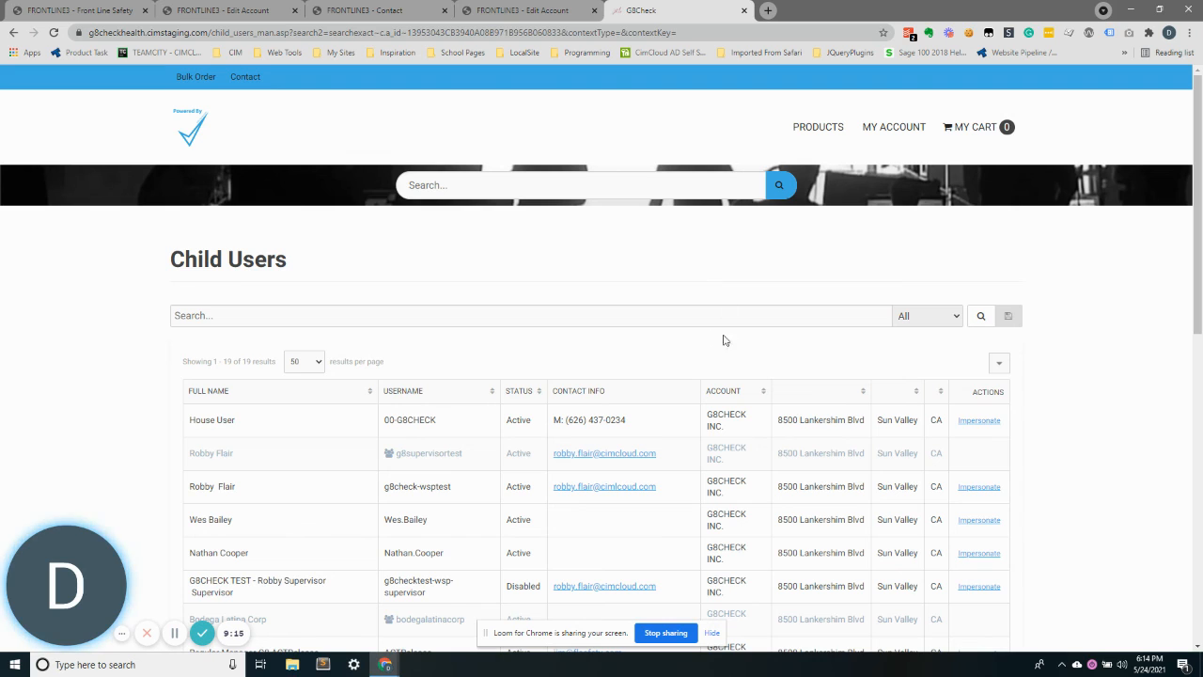
Examine the usernames in the child users list
triple_click(415, 487)
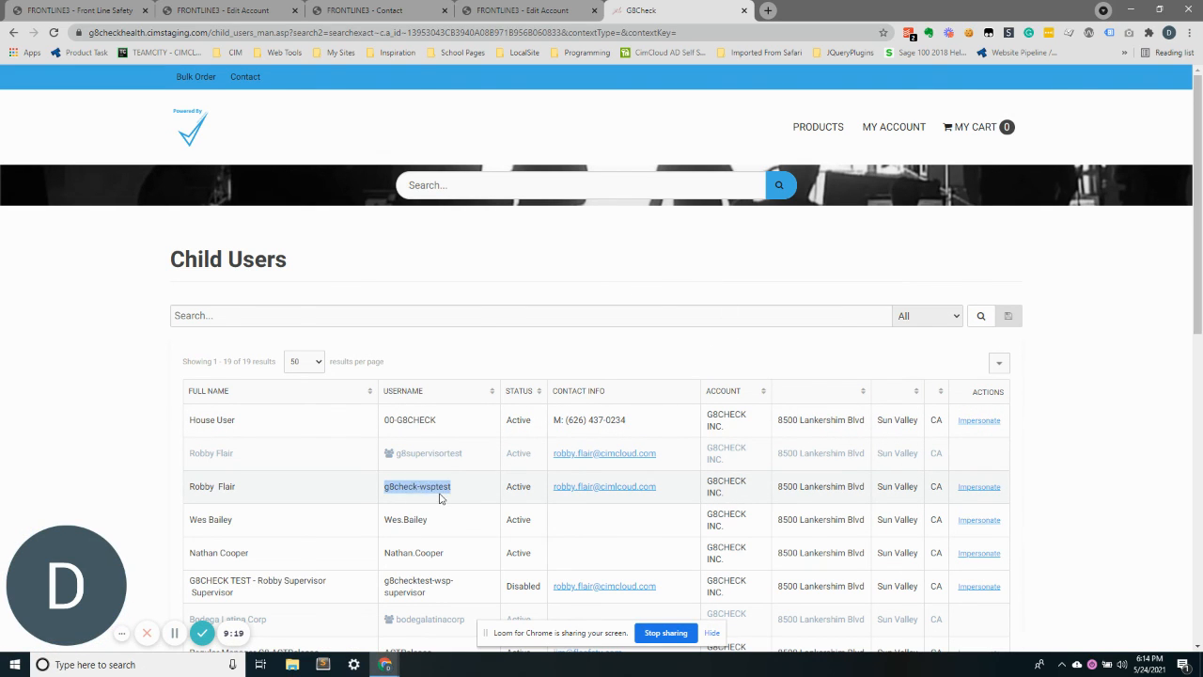
double_click(435, 486)
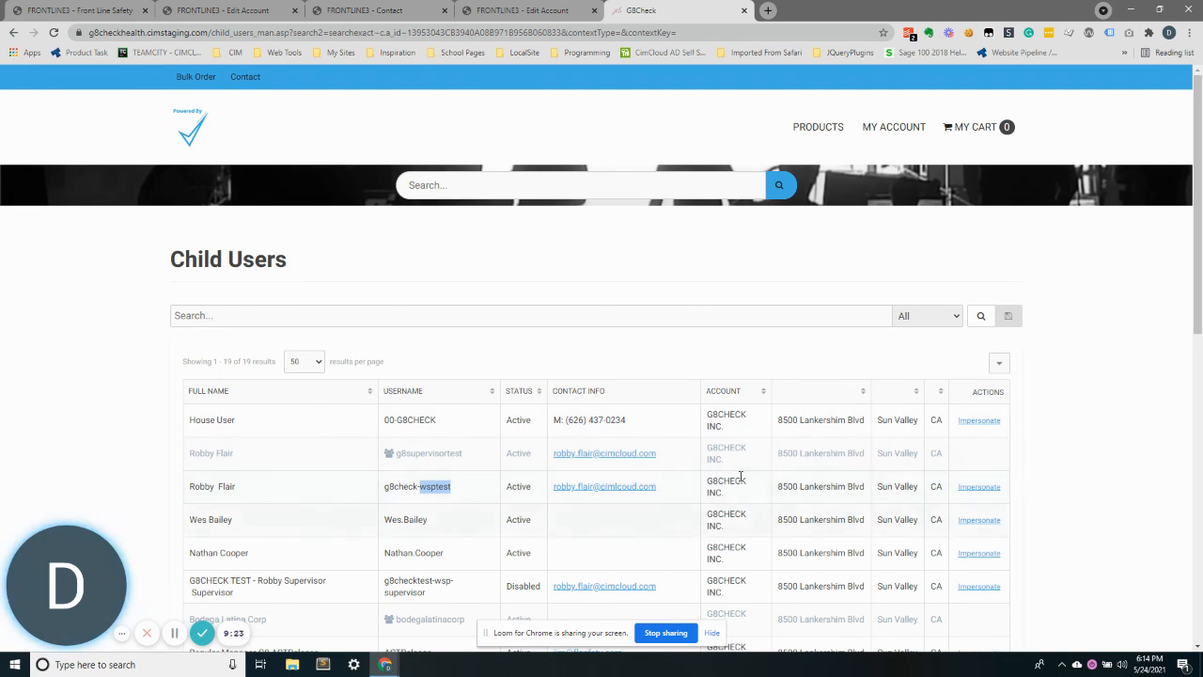
double_click(403, 486)
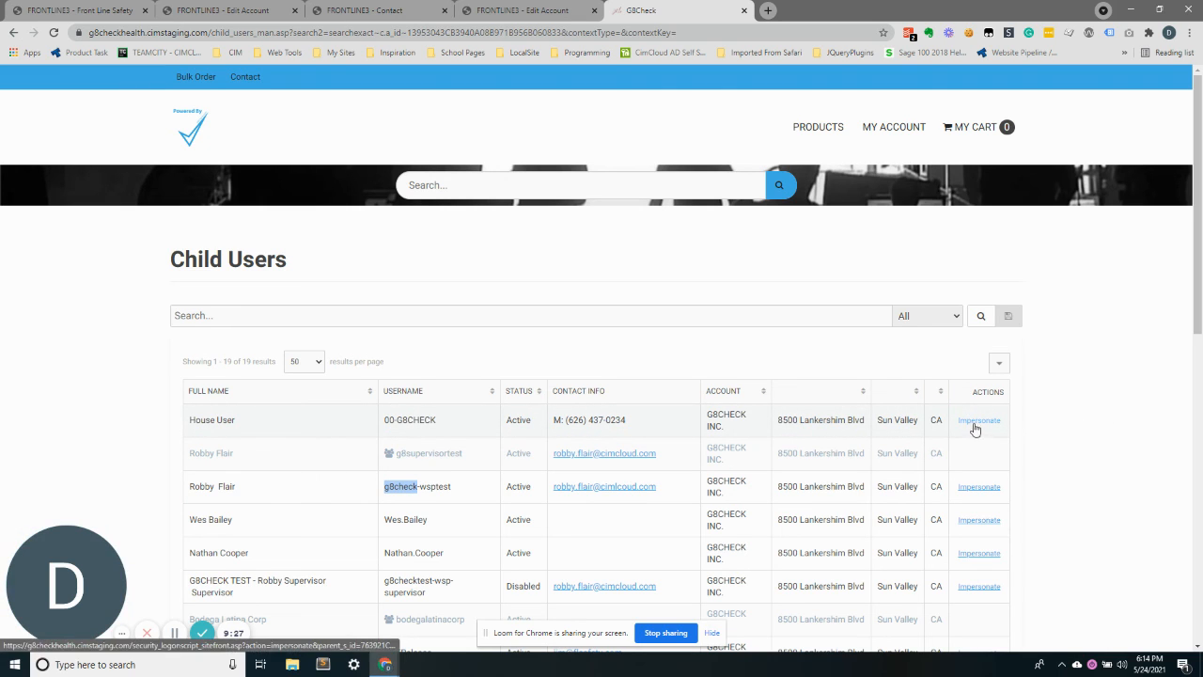
click(1078, 371)
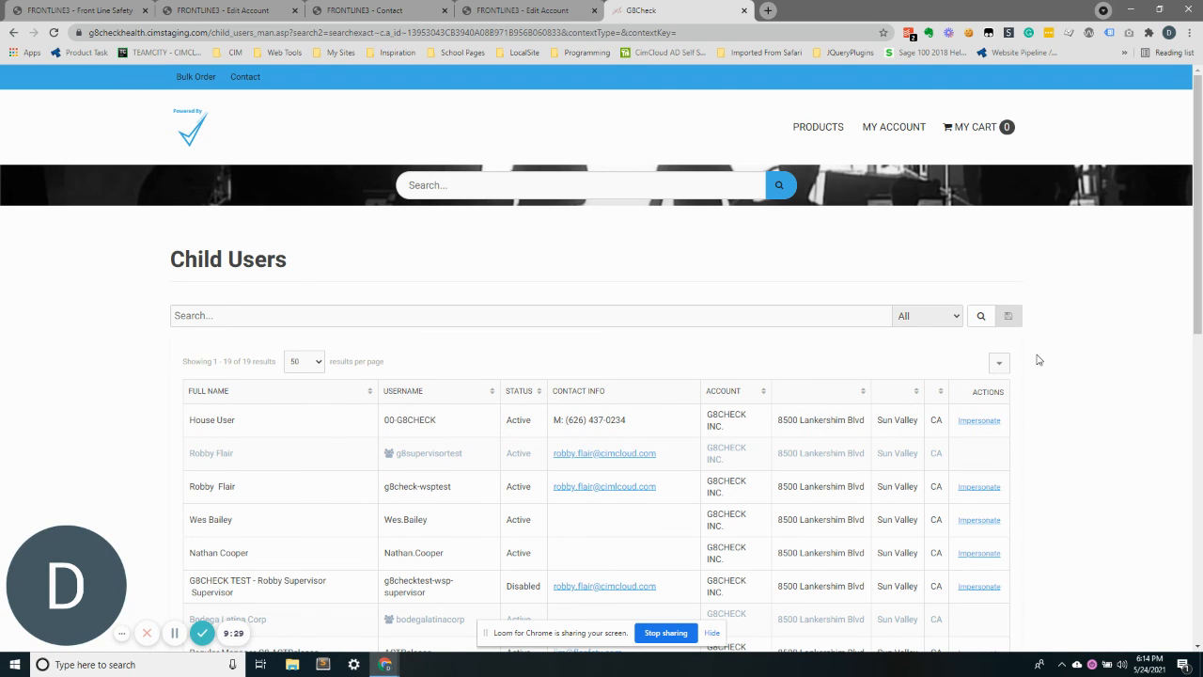